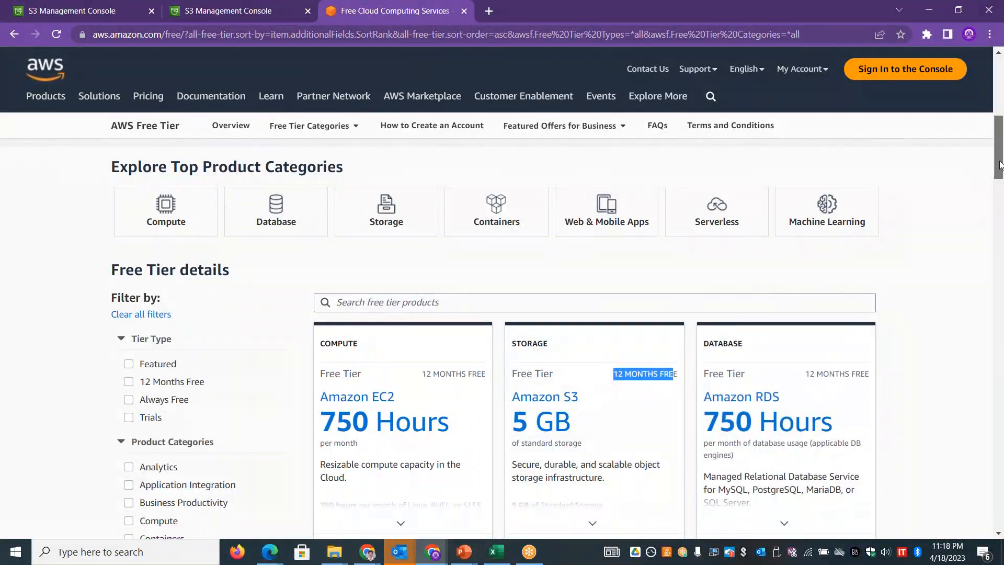
- Close the AWS Free Tier page to return to the S3 bucket list
{"action": "scroll", "coordinate": [999, 164], "scroll_direction": "up", "scroll_amount": 8}
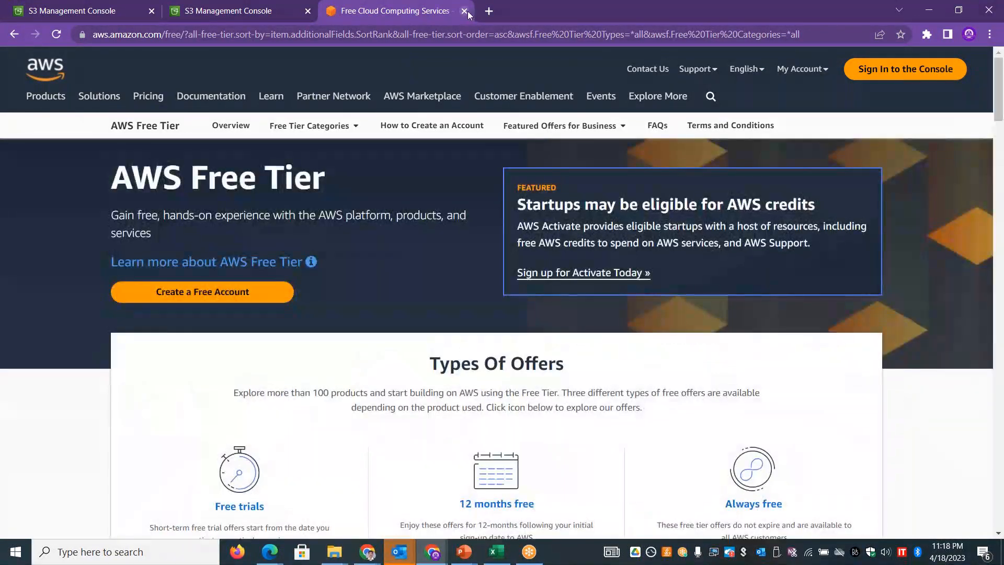
{"action": "left_click", "coordinate": [464, 11]}
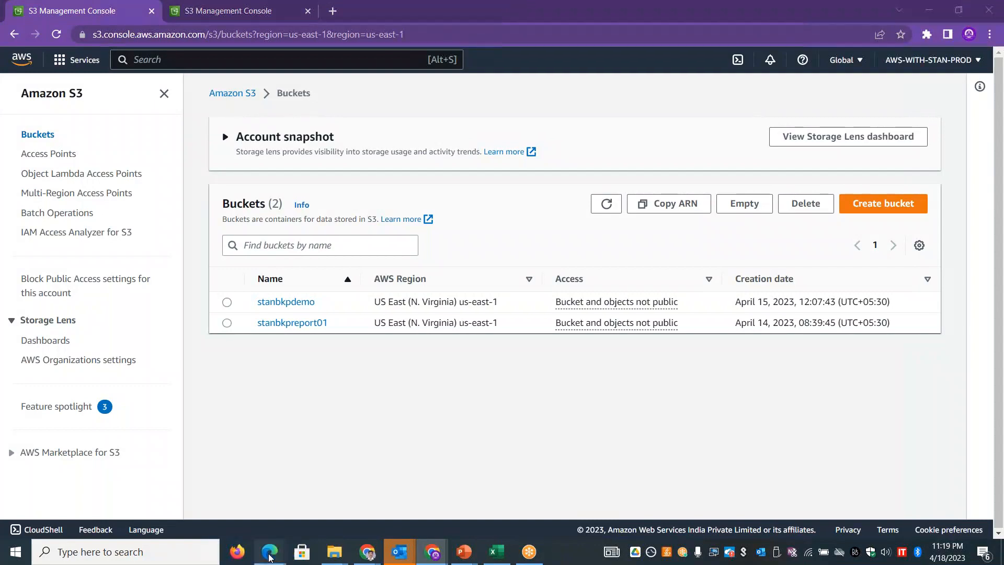
- Open index.html from the static-website folder in Edge and look through the café page down to About Us
{"action": "mouse_move", "coordinate": [269, 552]}
{"action": "mouse_move", "coordinate": [54, 520]}
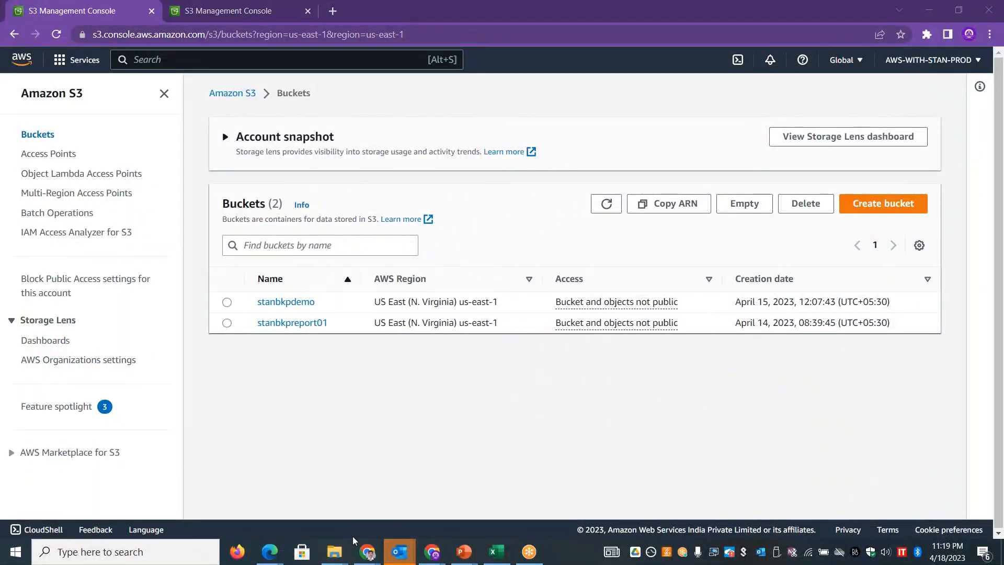
{"action": "left_click", "coordinate": [397, 526]}
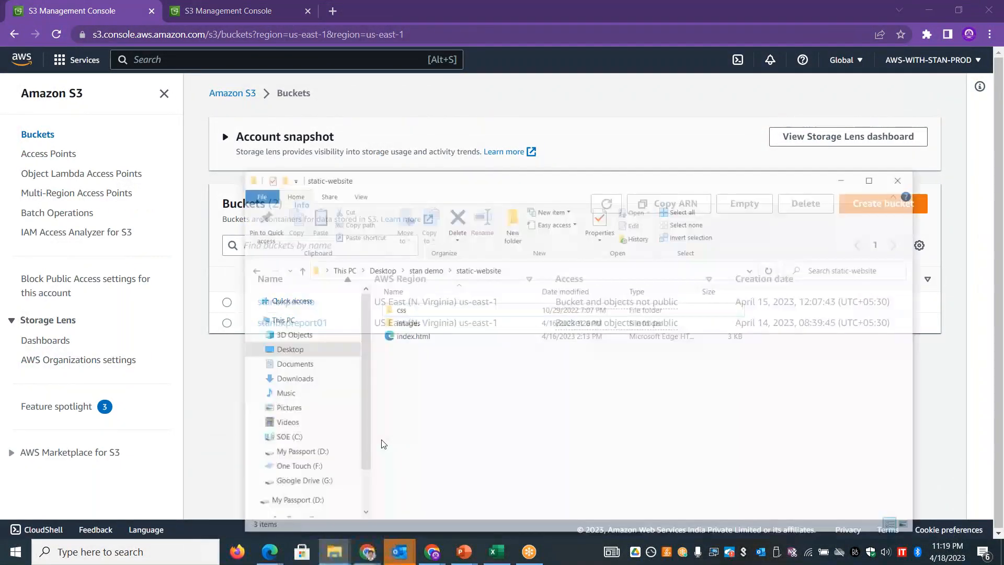
{"action": "double_click", "coordinate": [400, 316]}
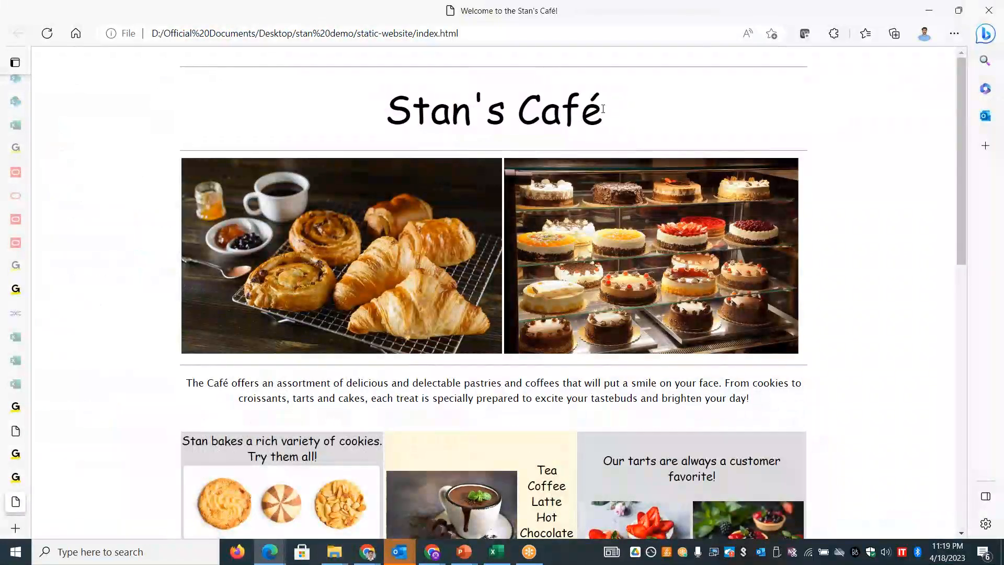
{"action": "triple_click", "coordinate": [584, 115]}
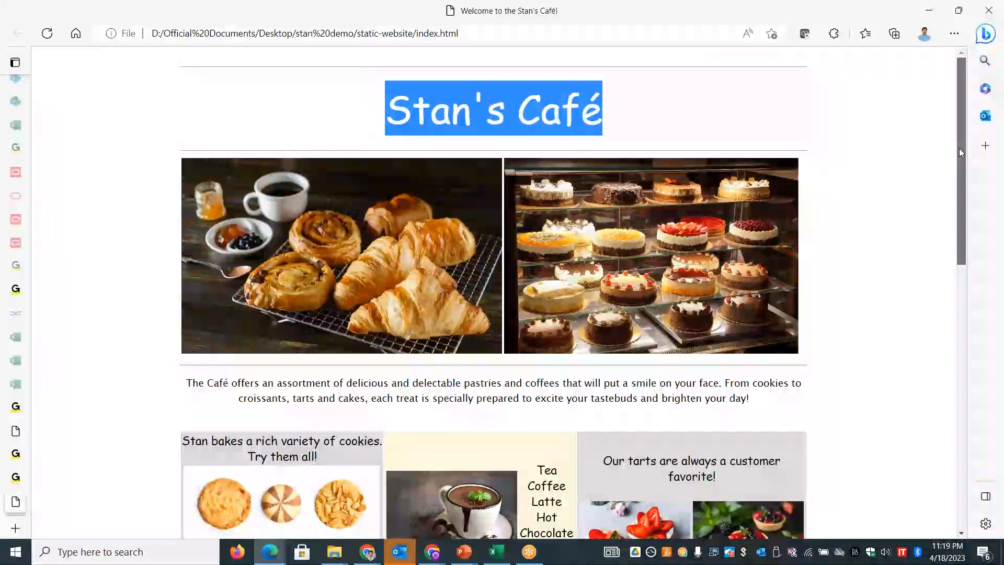
{"action": "scroll", "coordinate": [961, 154], "scroll_direction": "down", "scroll_amount": 1}
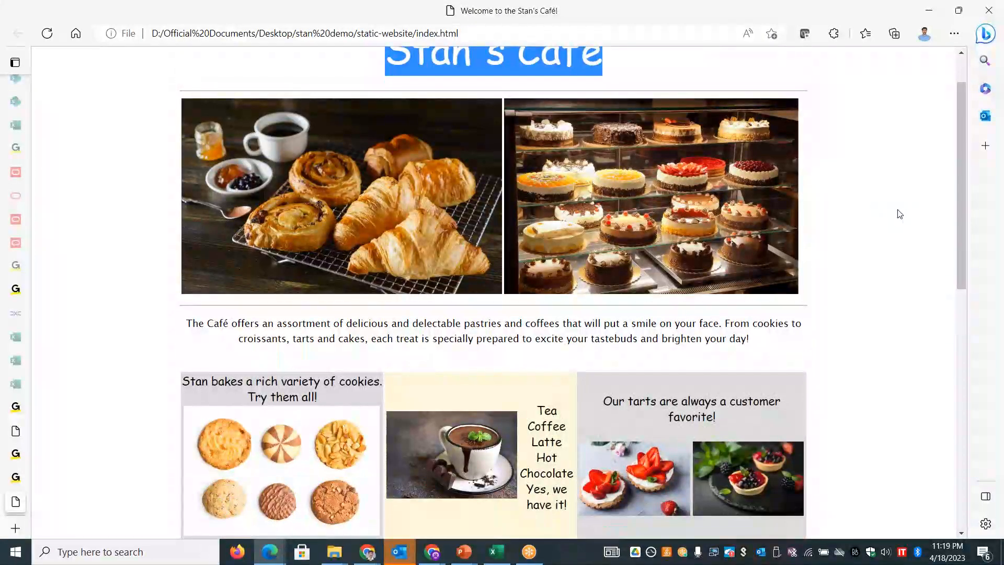
{"action": "left_click_drag", "start_coordinate": [964, 210], "coordinate": [965, 296]}
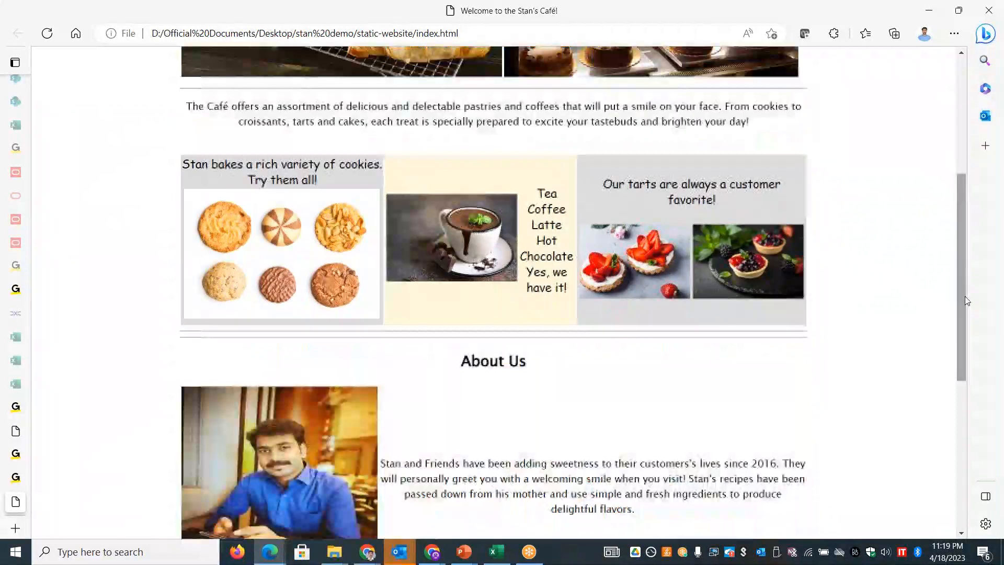
- Inspect the contents of the images and css folders inside static-website in File Explorer
{"action": "key", "text": "alt+Tab"}
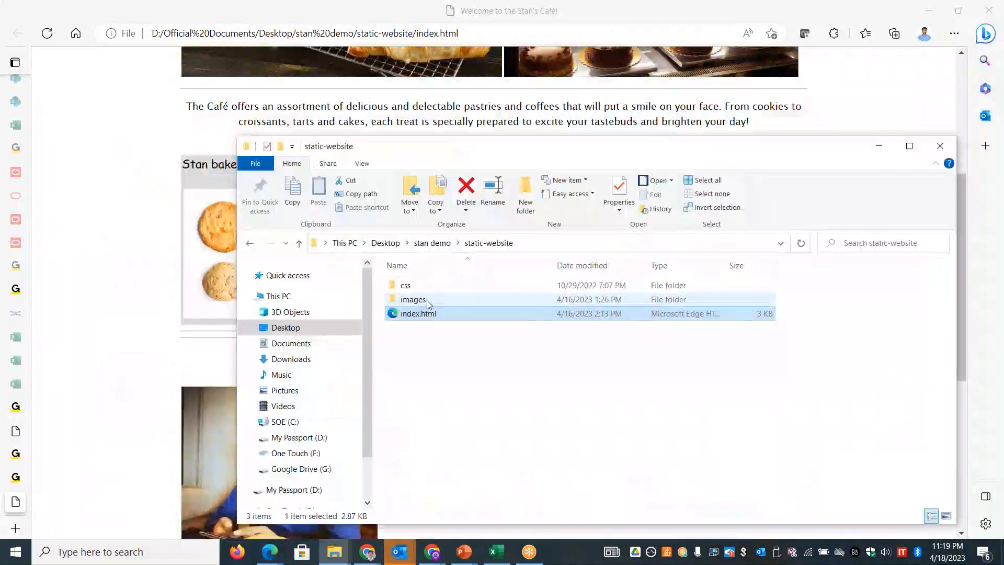
{"action": "double_click", "coordinate": [427, 300]}
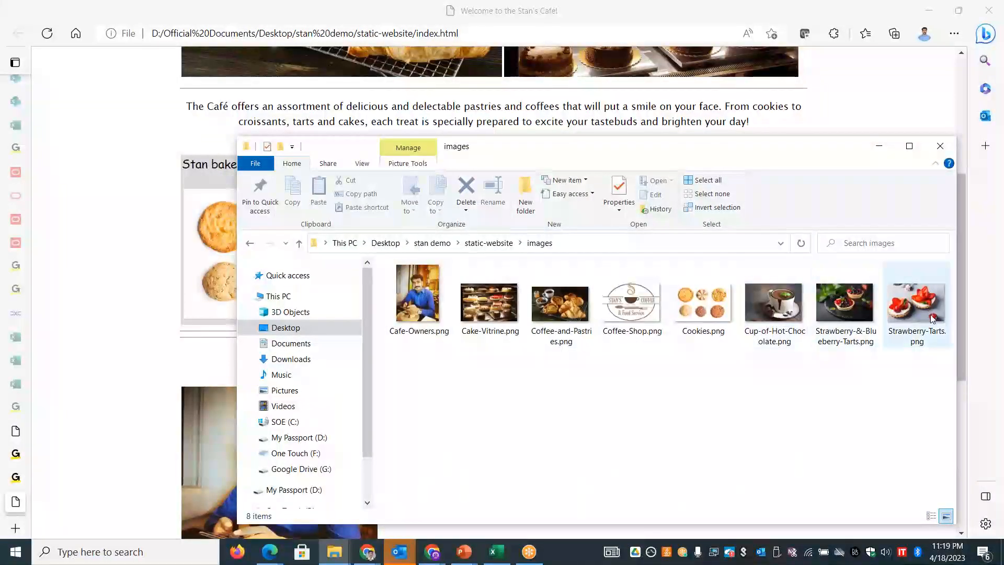
{"action": "left_click", "coordinate": [488, 243]}
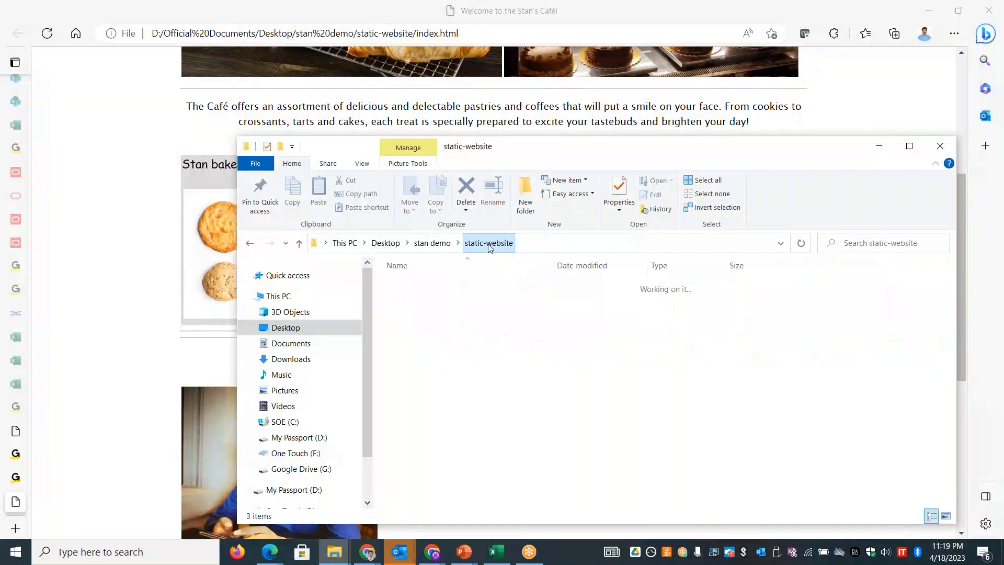
{"action": "left_click", "coordinate": [418, 286]}
{"action": "double_click", "coordinate": [419, 286]}
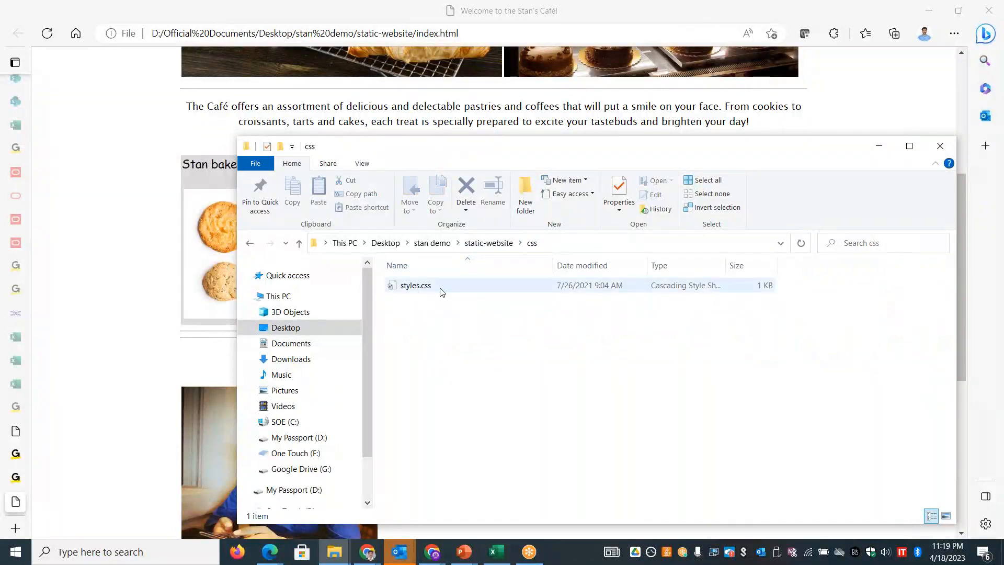
{"action": "left_click", "coordinate": [878, 146]}
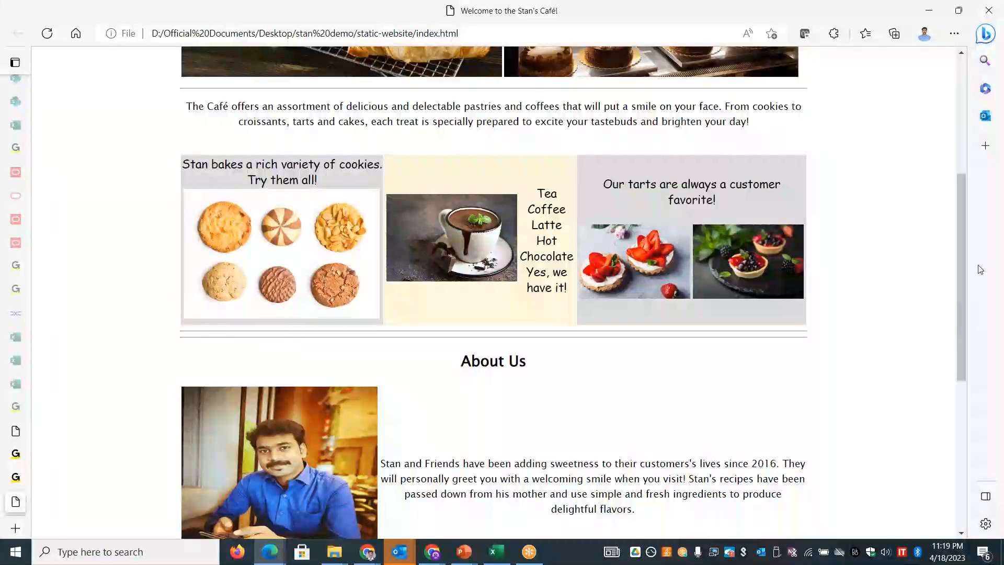
- Review the café page's Contact Us section and switch back to the S3 bucket list in Chrome
{"action": "left_click_drag", "start_coordinate": [962, 274], "coordinate": [959, 412]}
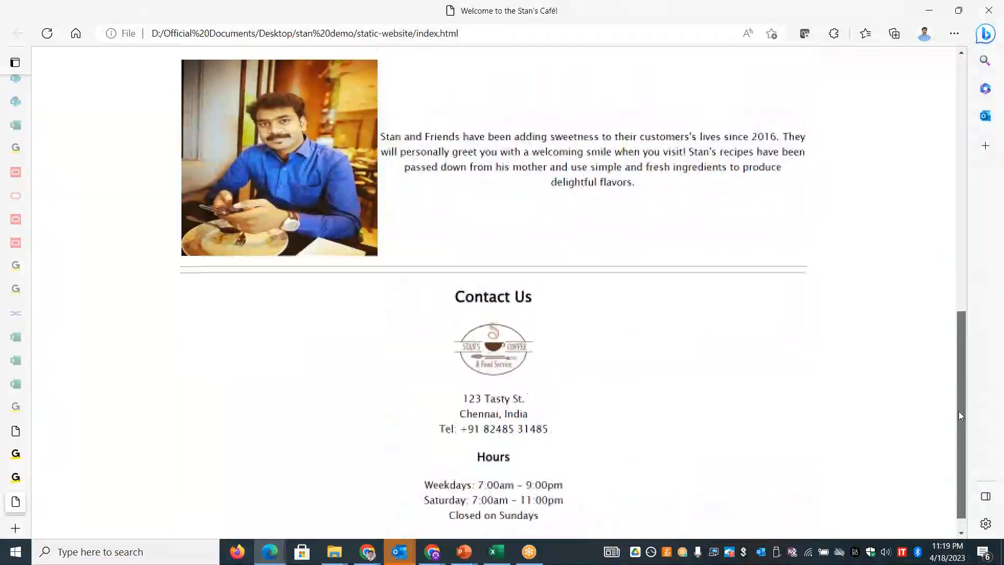
{"action": "scroll", "coordinate": [959, 411], "scroll_direction": "up", "scroll_amount": 10}
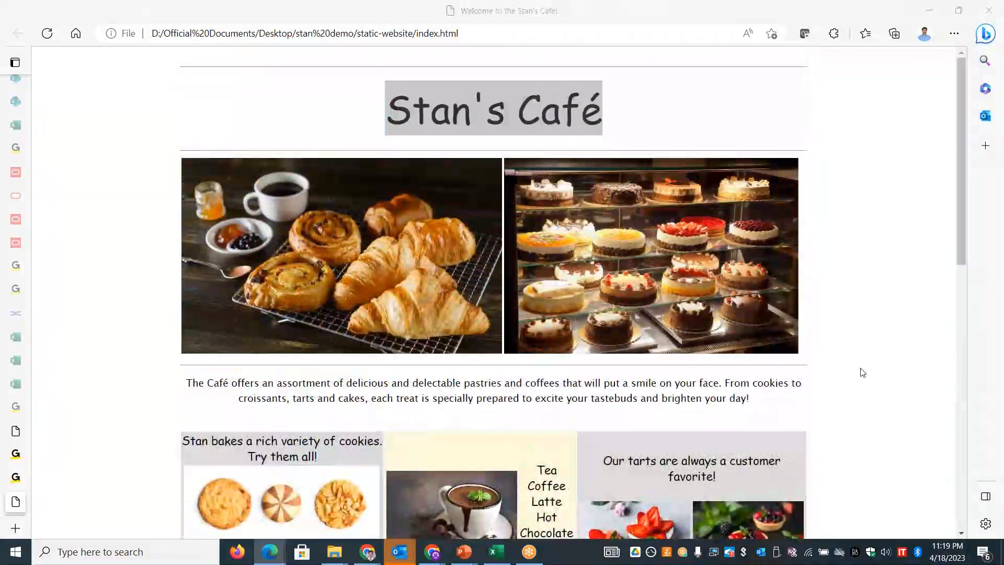
{"action": "key", "text": "alt+Tab"}
{"action": "key", "text": "alt+Tab"}
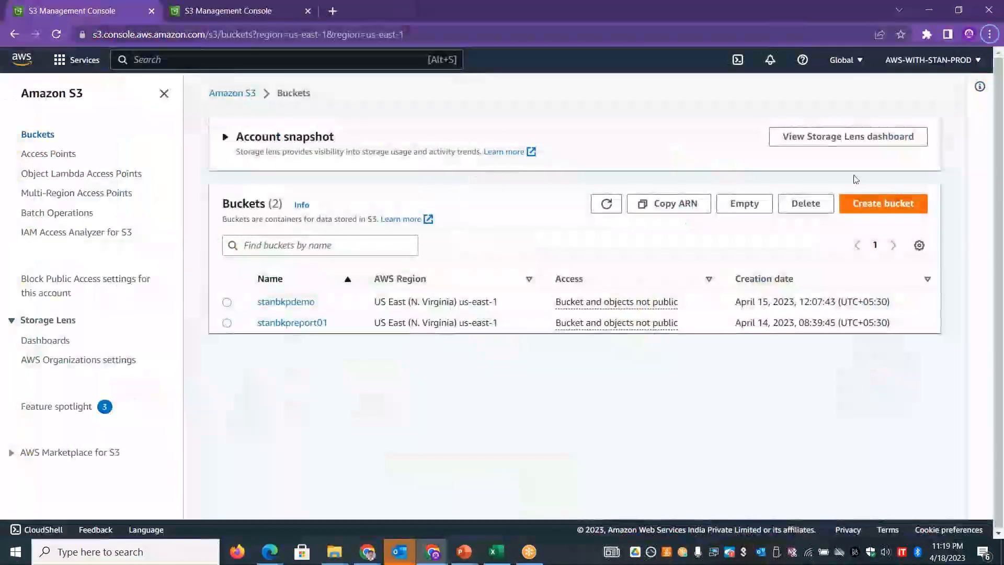
- Create an S3 bucket named stanwebsite001 in US East (N. Virginia) us-east-1, keeping the default settings
{"action": "left_click", "coordinate": [885, 204]}
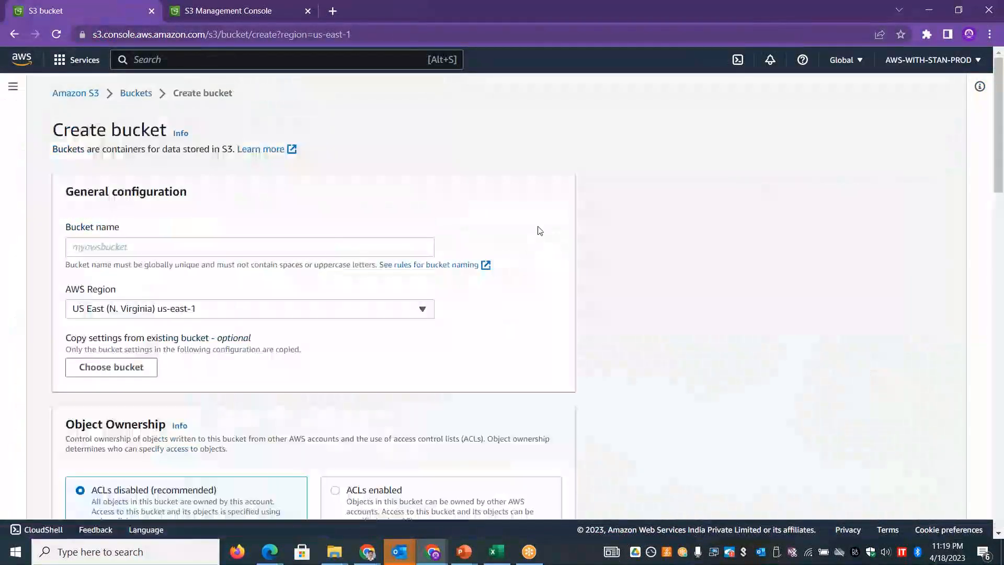
{"action": "left_click", "coordinate": [225, 250]}
{"action": "type", "text": "stanwebs"}
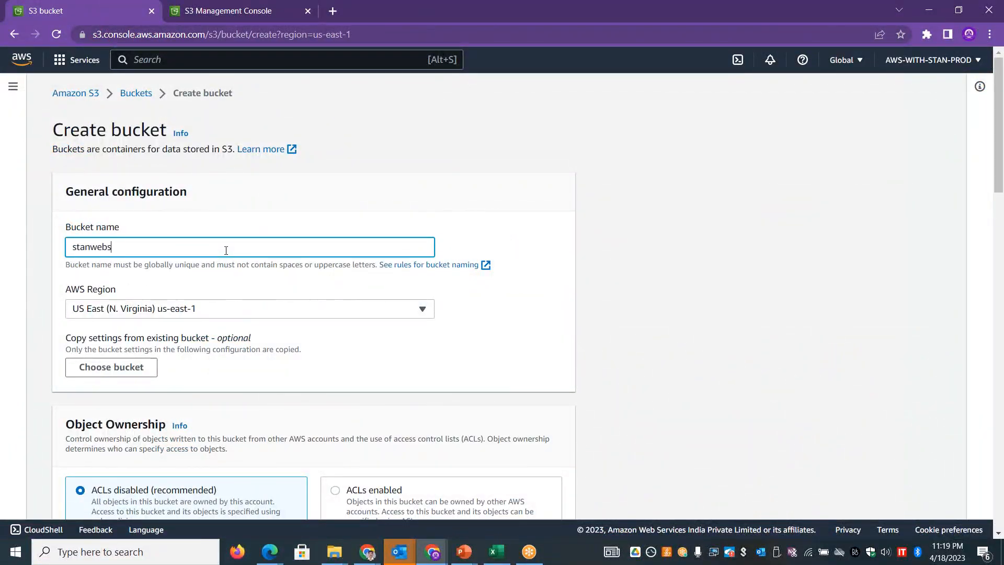
{"action": "type", "text": "ite001"}
{"action": "left_click_drag", "start_coordinate": [999, 142], "coordinate": [1002, 486]}
{"action": "left_click", "coordinate": [548, 494]}
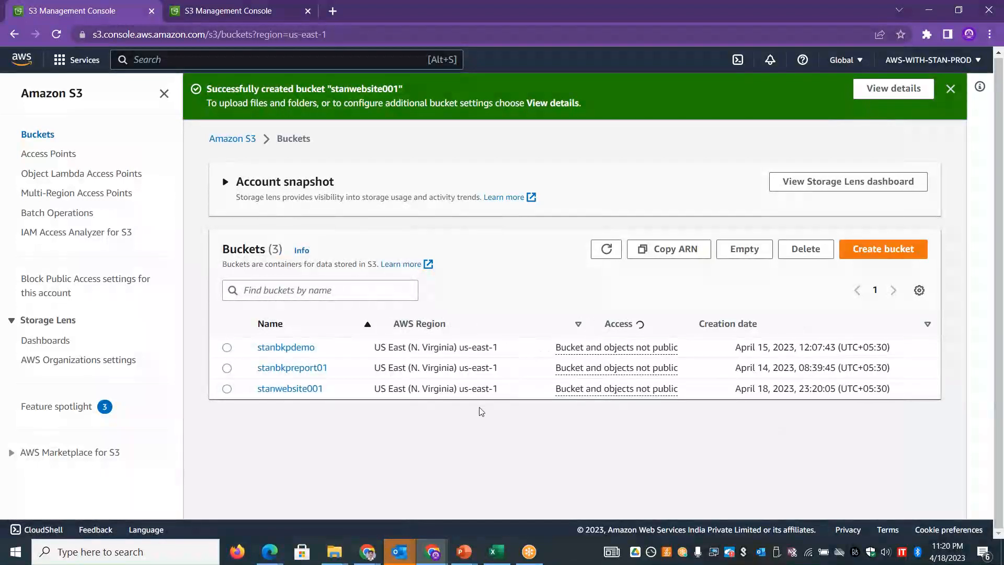
- Check the objects in the stanwebsite001 bucket, refreshing the bucket list between repeated visits
{"action": "left_click", "coordinate": [283, 388]}
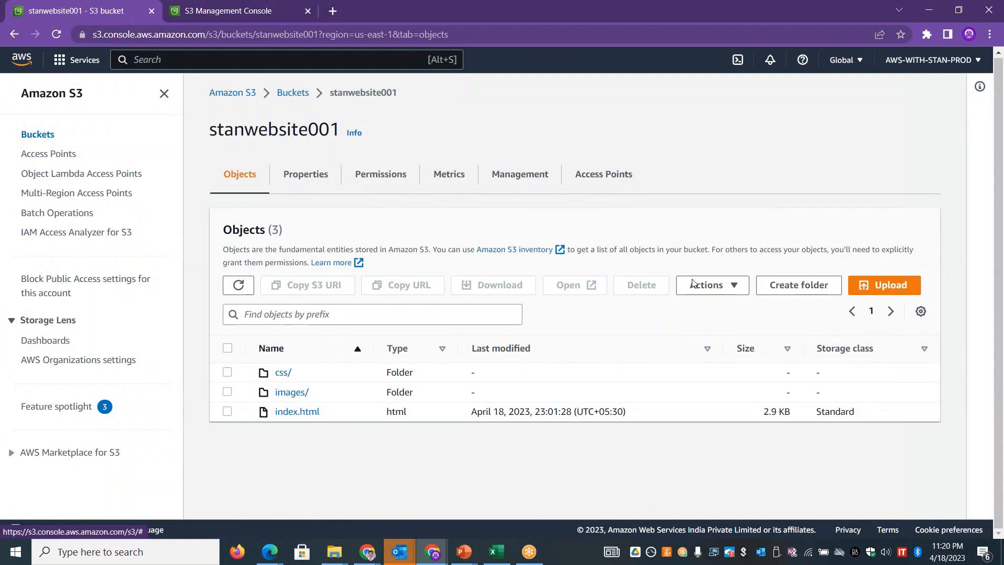
{"action": "left_click", "coordinate": [300, 93]}
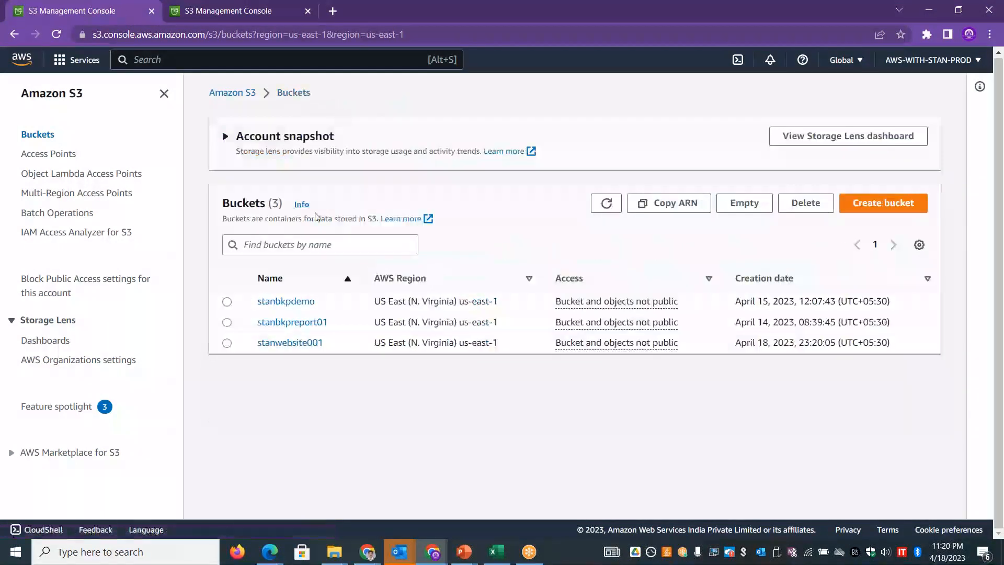
{"action": "left_click", "coordinate": [605, 204]}
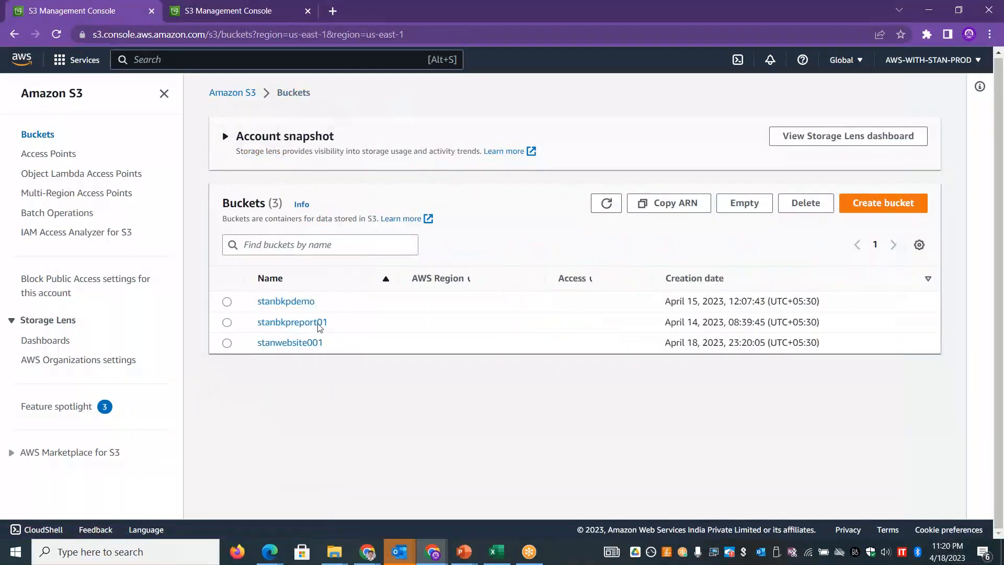
{"action": "left_click", "coordinate": [301, 344]}
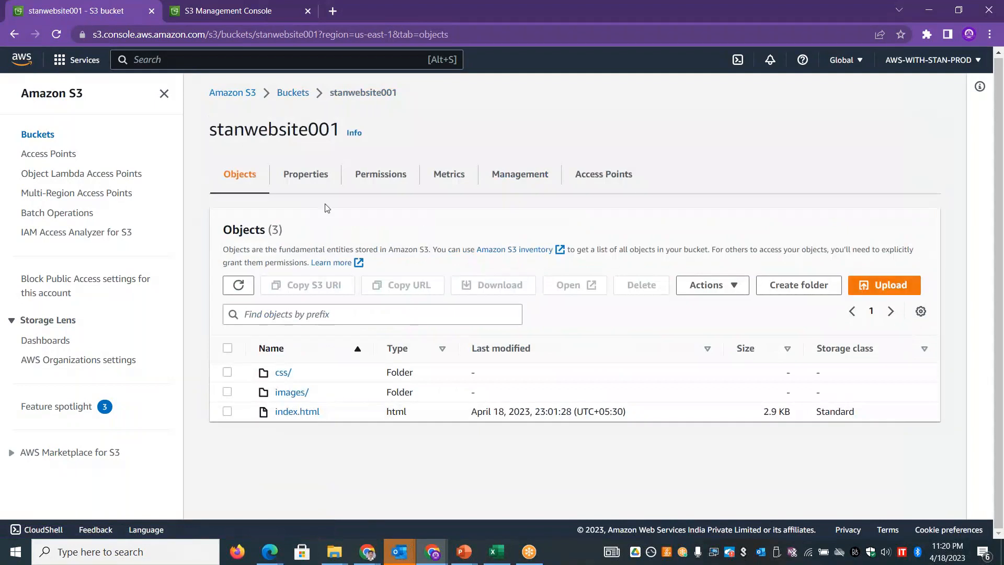
{"action": "left_click", "coordinate": [293, 93]}
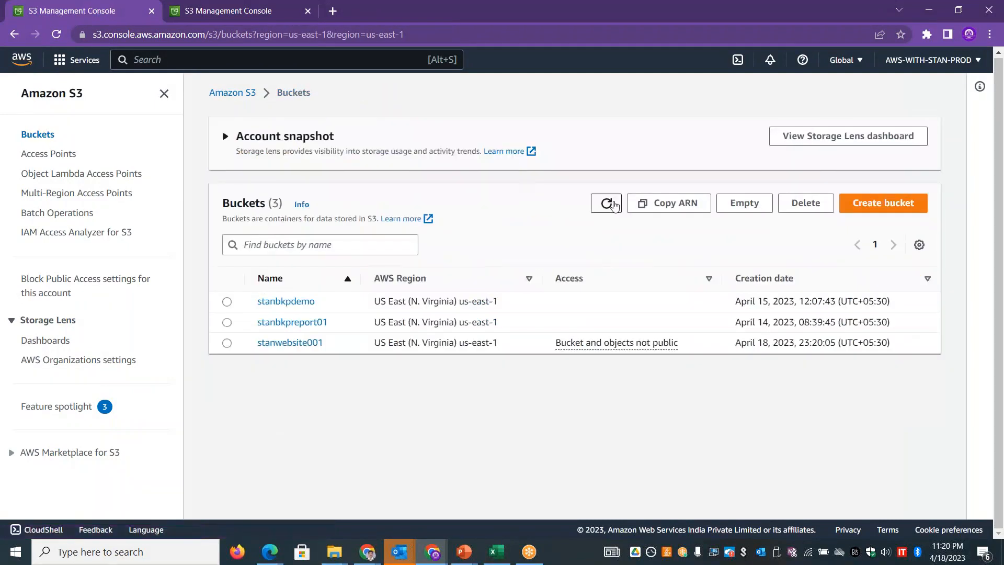
{"action": "left_click", "coordinate": [607, 203]}
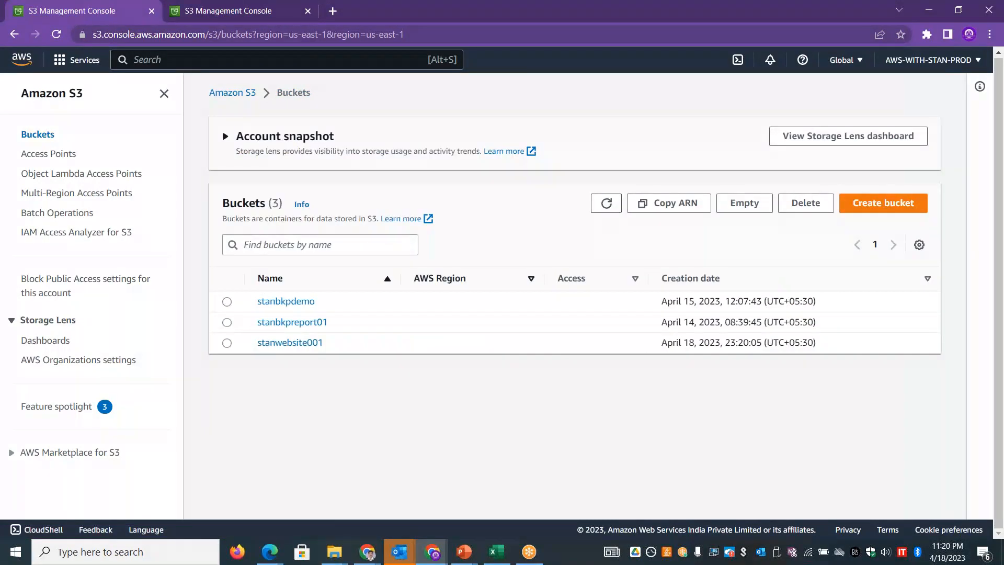
{"action": "left_click", "coordinate": [293, 344]}
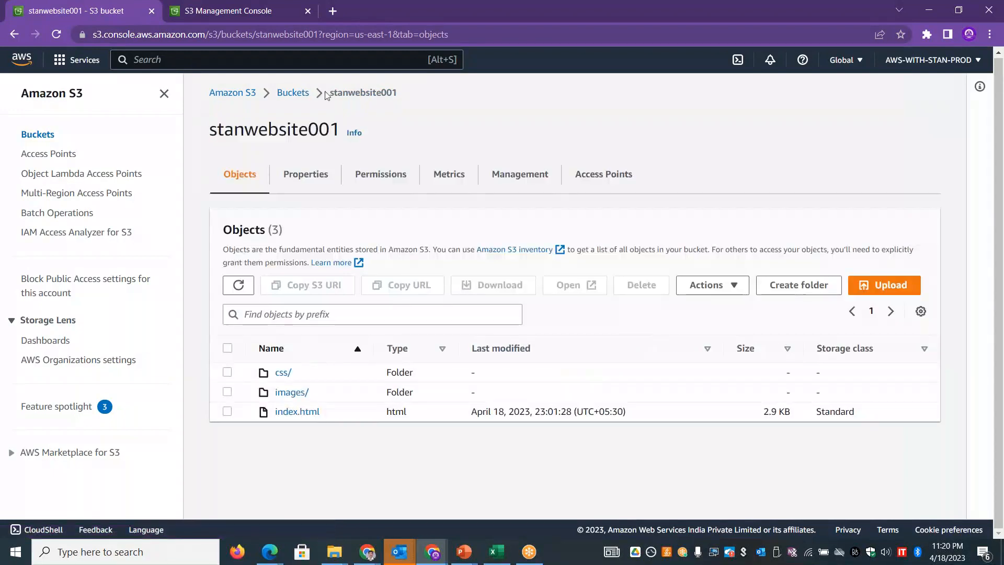
- Refresh the bucket list in the second S3 console page and open the stanwebsite001 bucket there
{"action": "left_click", "coordinate": [239, 7]}
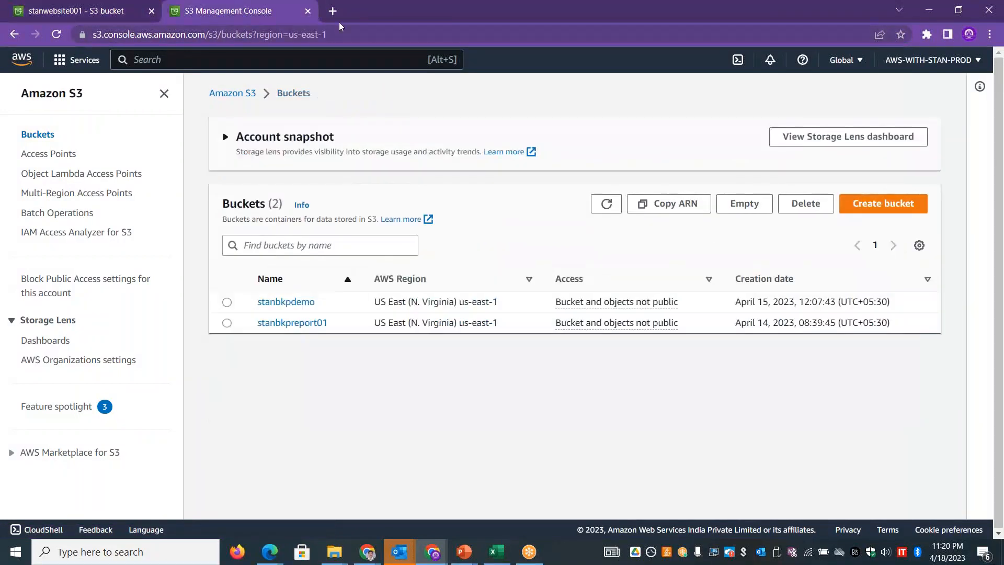
{"action": "left_click", "coordinate": [607, 204]}
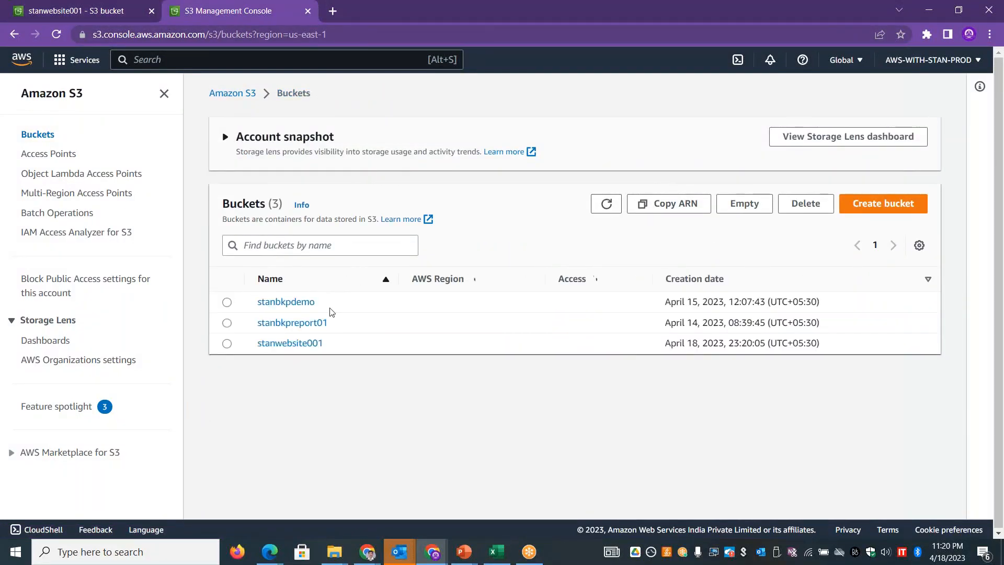
{"action": "left_click", "coordinate": [290, 343]}
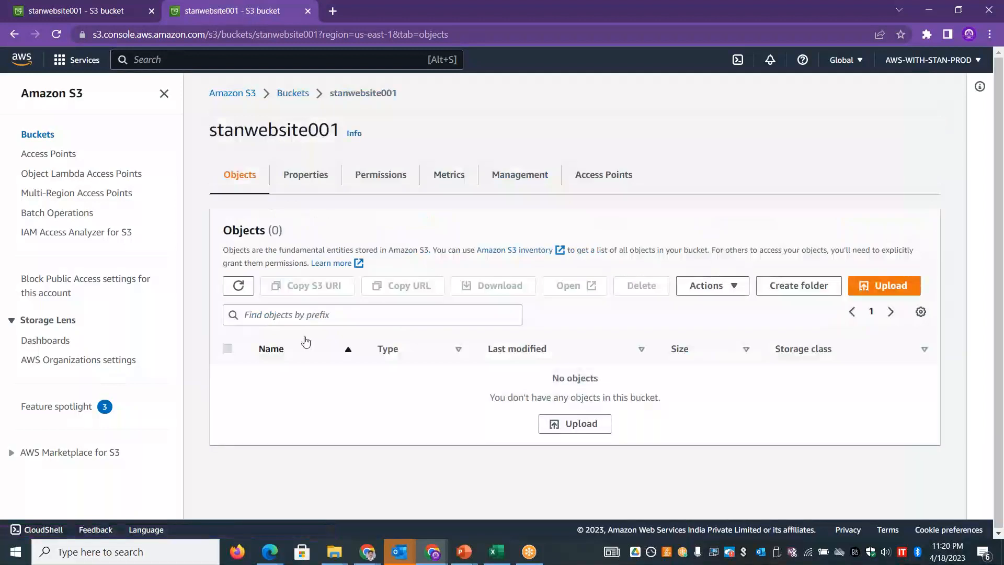
- Go back to the static-website folder in File Explorer and move its window aside, returning to the S3 console
{"action": "key", "text": "alt+Tab"}
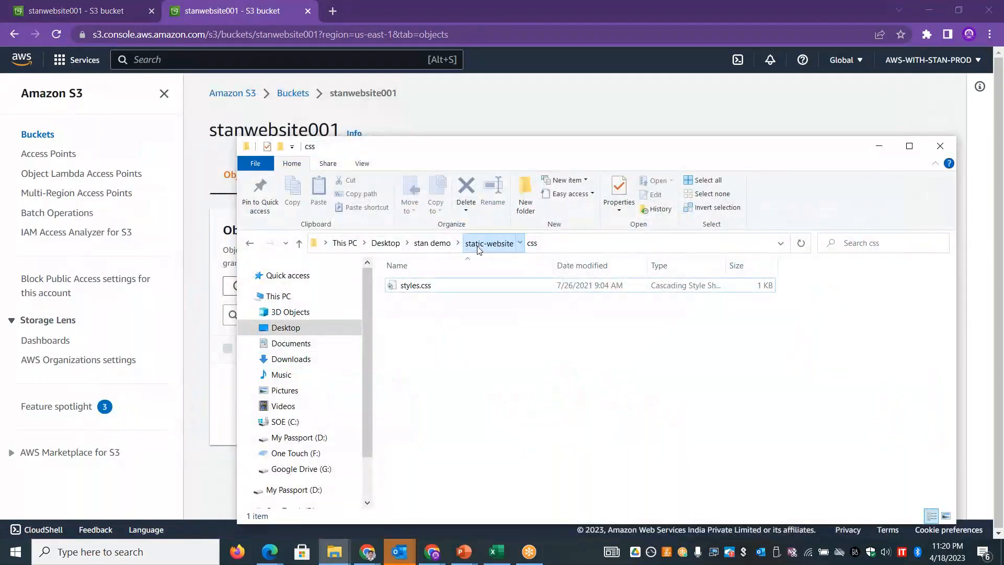
{"action": "left_click", "coordinate": [484, 243]}
{"action": "left_click_drag", "start_coordinate": [517, 150], "coordinate": [812, 133]}
{"action": "left_click", "coordinate": [355, 214]}
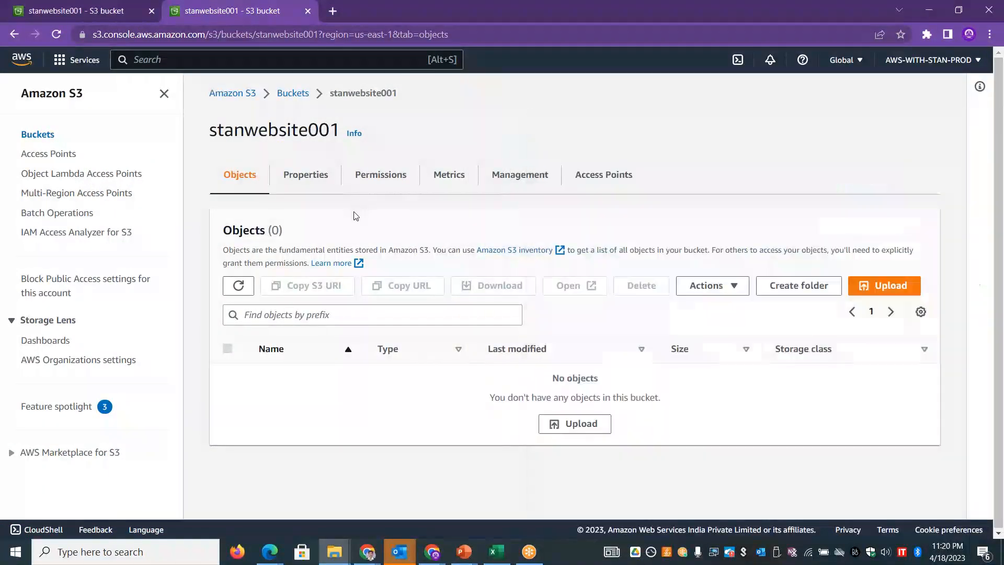
- Start an upload to stanwebsite001 and add the css folder, images folder and index.html from static-website
{"action": "left_click", "coordinate": [885, 286]}
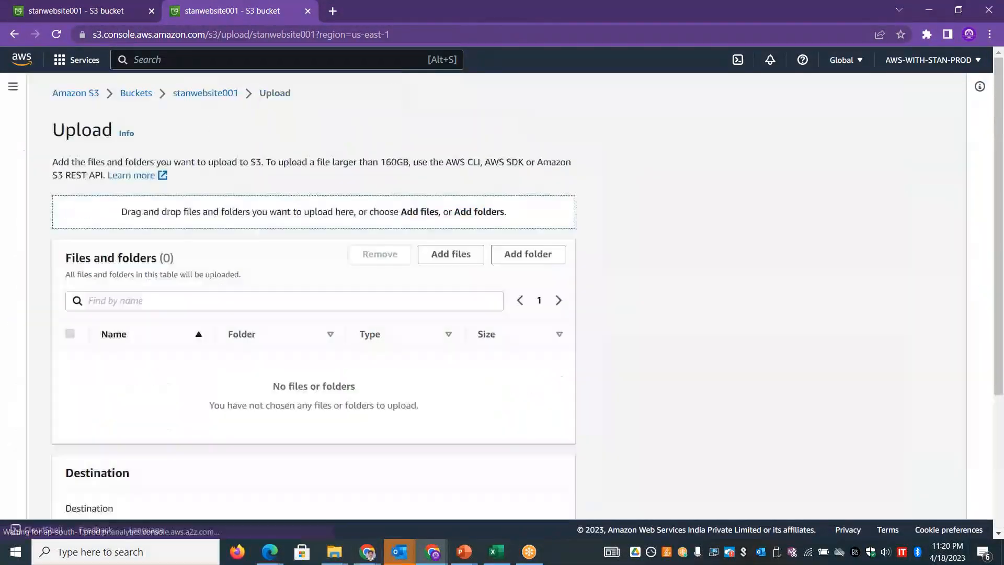
{"action": "key", "text": "alt+Tab"}
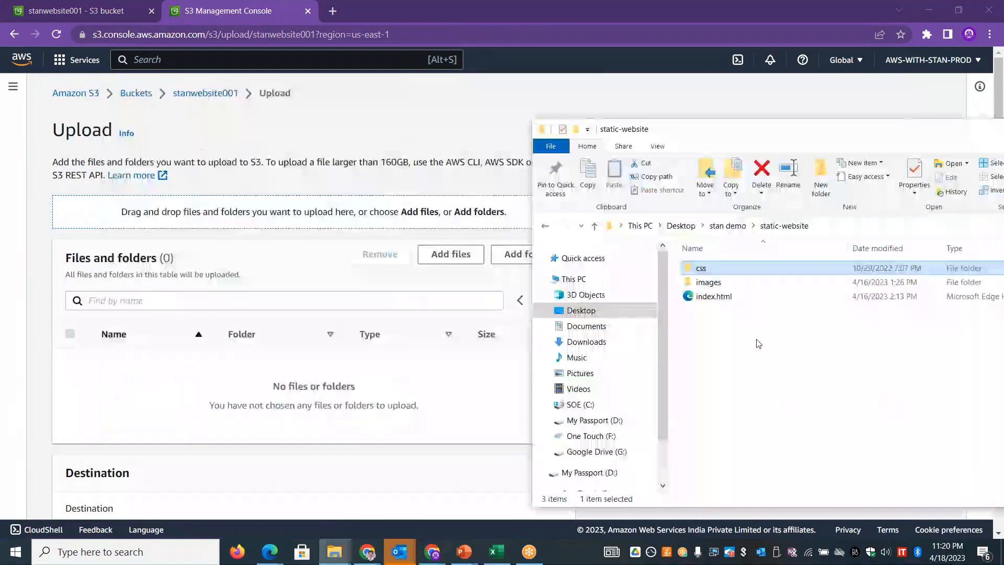
{"action": "left_click_drag", "start_coordinate": [777, 325], "coordinate": [679, 256]}
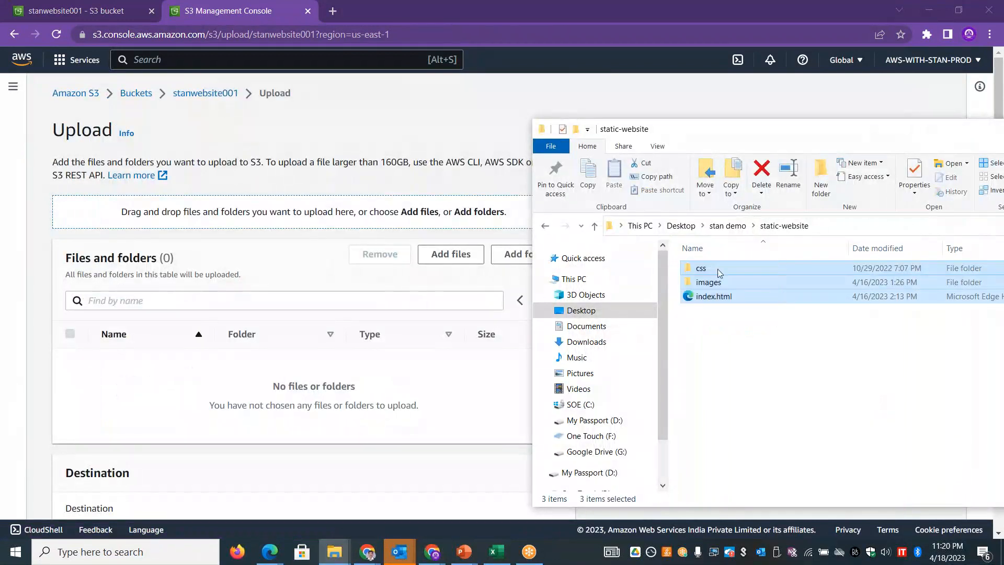
{"action": "left_click_drag", "start_coordinate": [761, 271], "coordinate": [337, 403]}
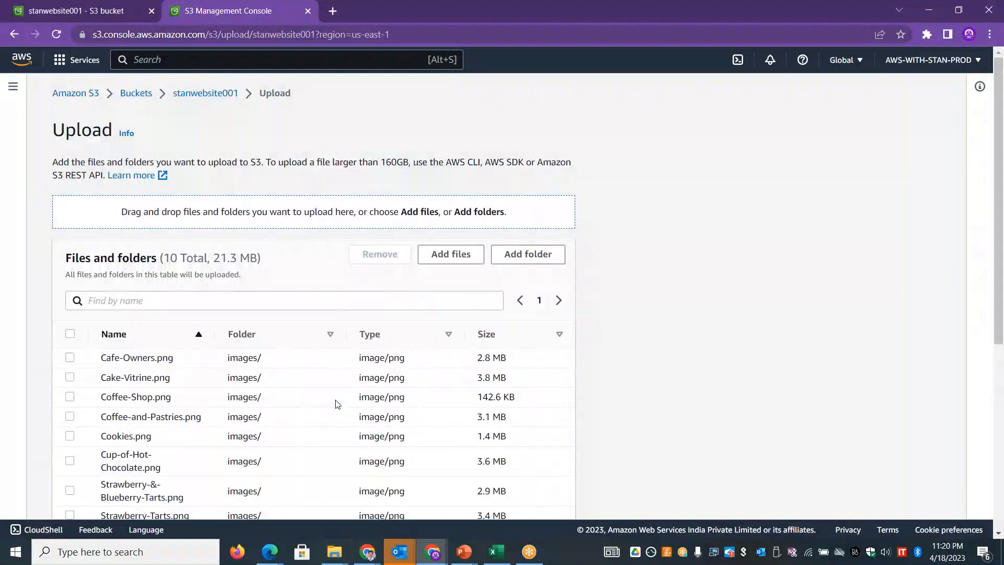
- Start uploading the added website files to stanwebsite001, and refresh the bucket list in the first S3 console page
{"action": "scroll", "coordinate": [419, 372], "scroll_direction": "down", "scroll_amount": 5}
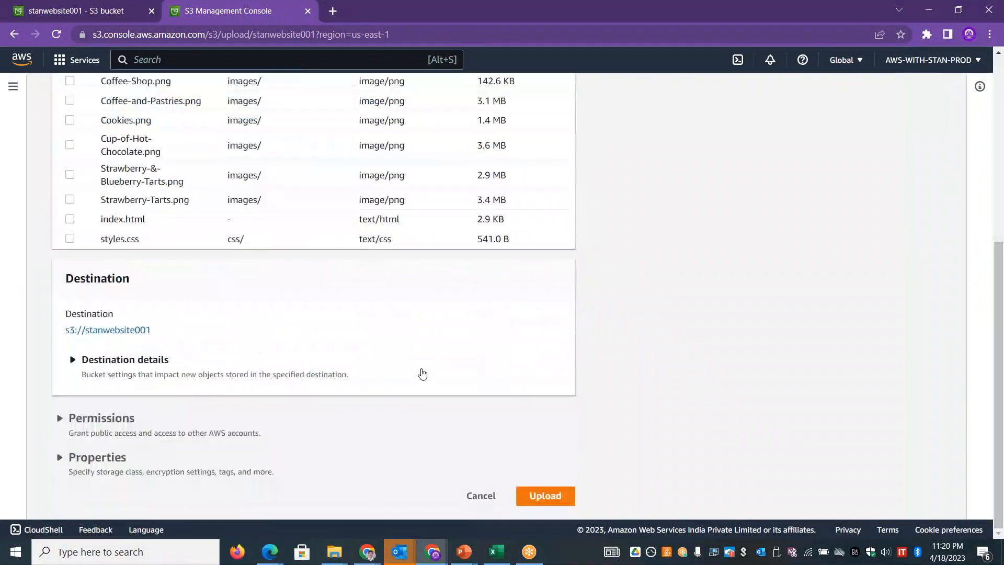
{"action": "left_click", "coordinate": [560, 500]}
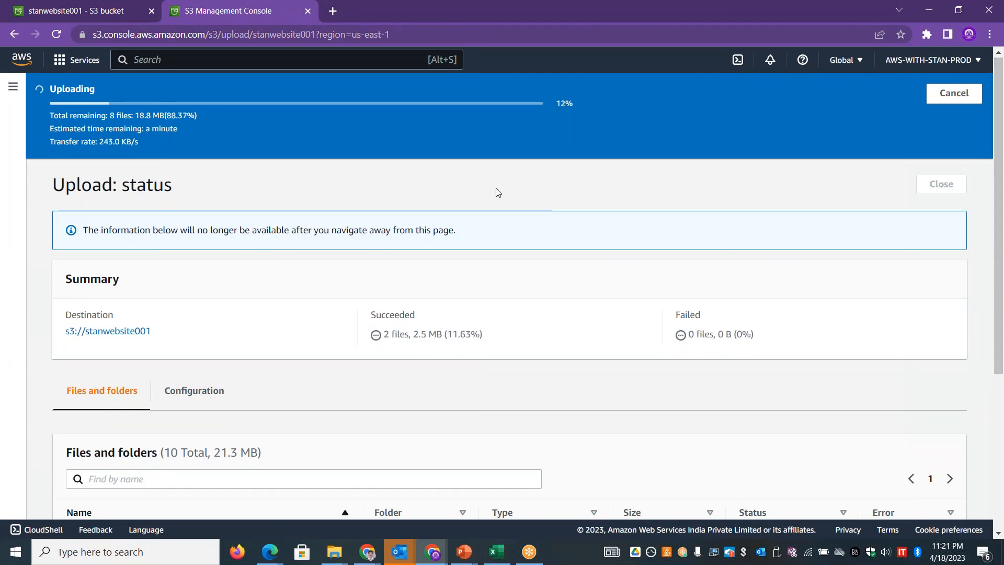
{"action": "left_click", "coordinate": [90, 10]}
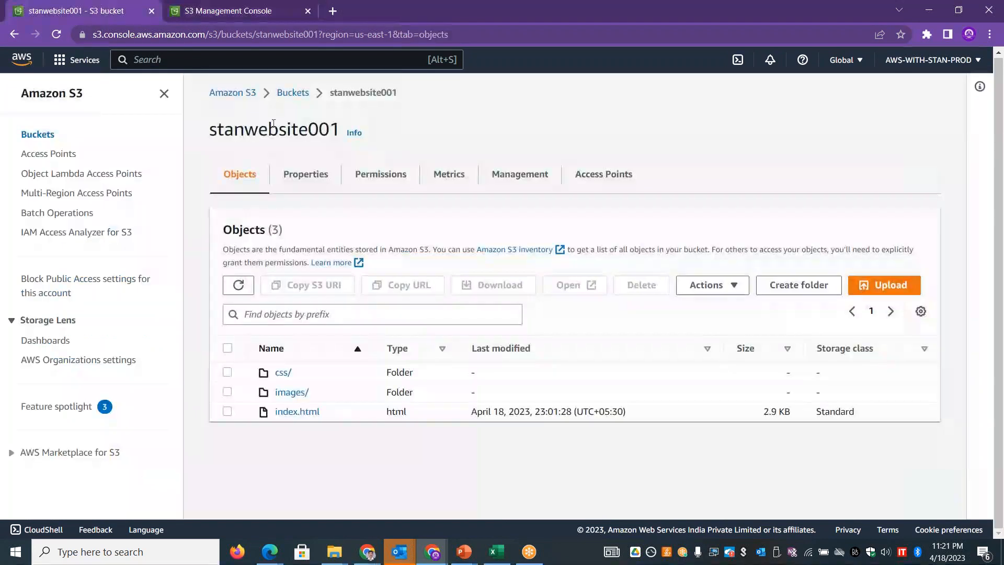
{"action": "left_click", "coordinate": [286, 101]}
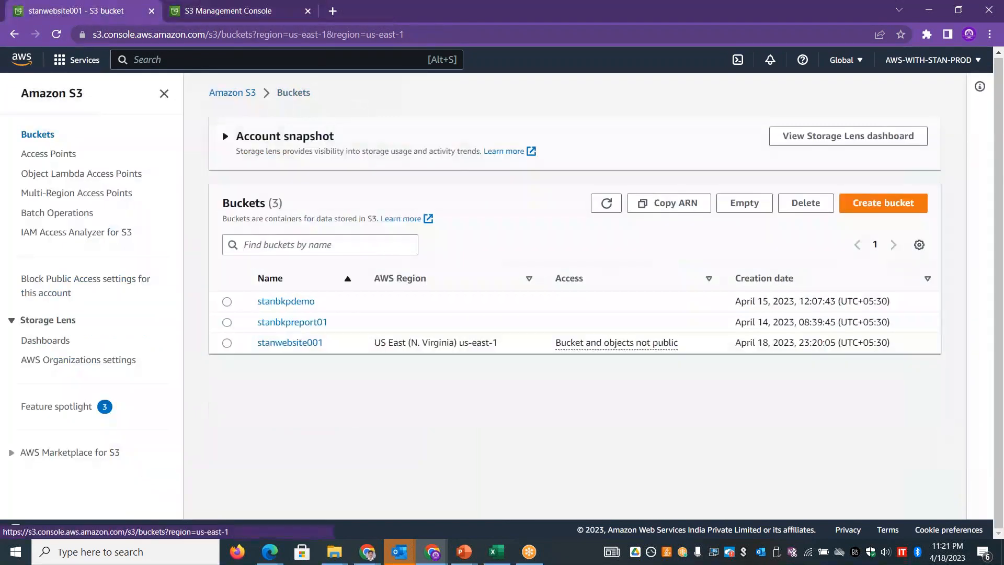
{"action": "left_click", "coordinate": [607, 204]}
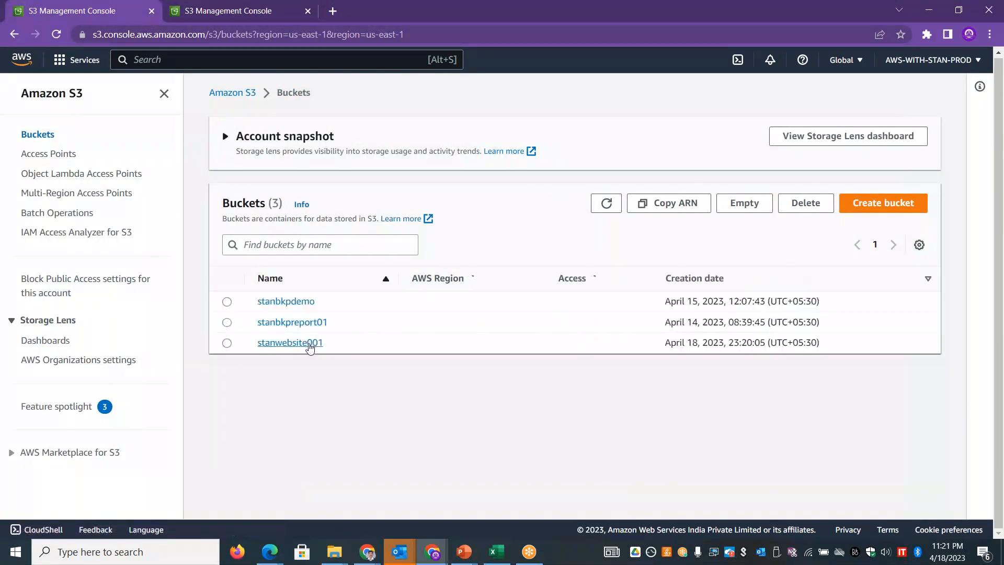
- Enable static website hosting in the properties of stanwebsite001 and highlight the note's words about publicly readable content
{"action": "left_click", "coordinate": [311, 343]}
{"action": "left_click", "coordinate": [307, 177]}
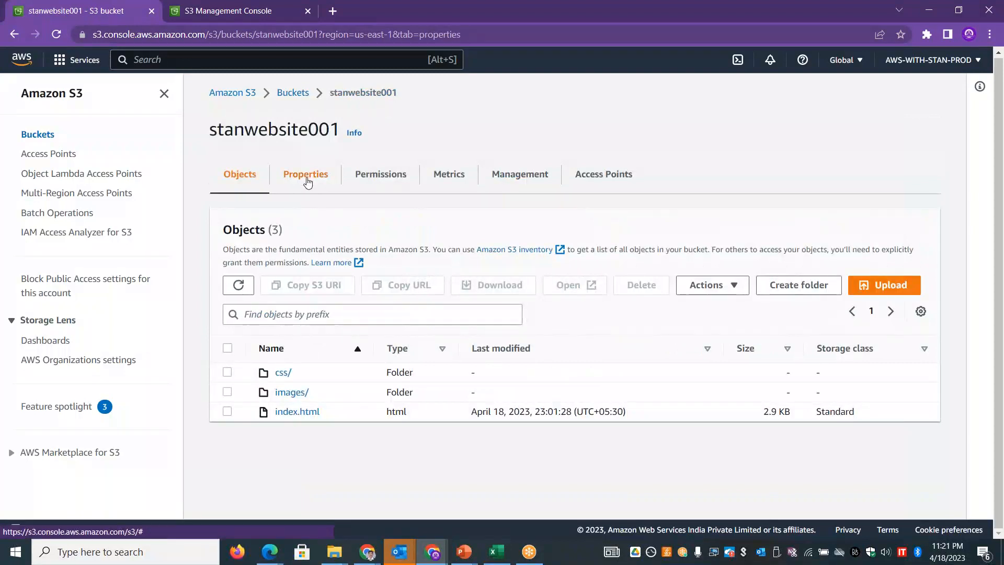
{"action": "left_click_drag", "start_coordinate": [999, 121], "coordinate": [1002, 486]}
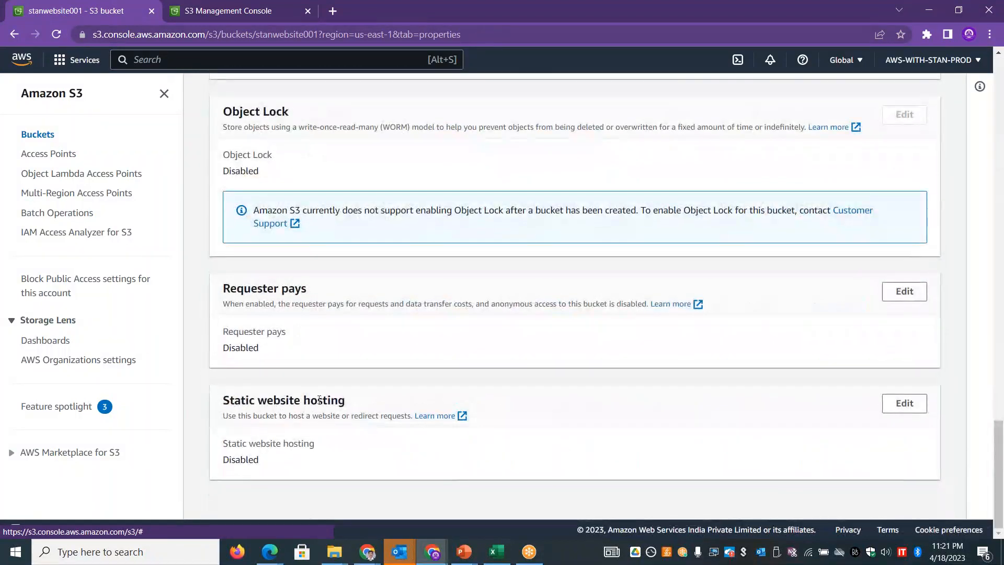
{"action": "left_click", "coordinate": [914, 401]}
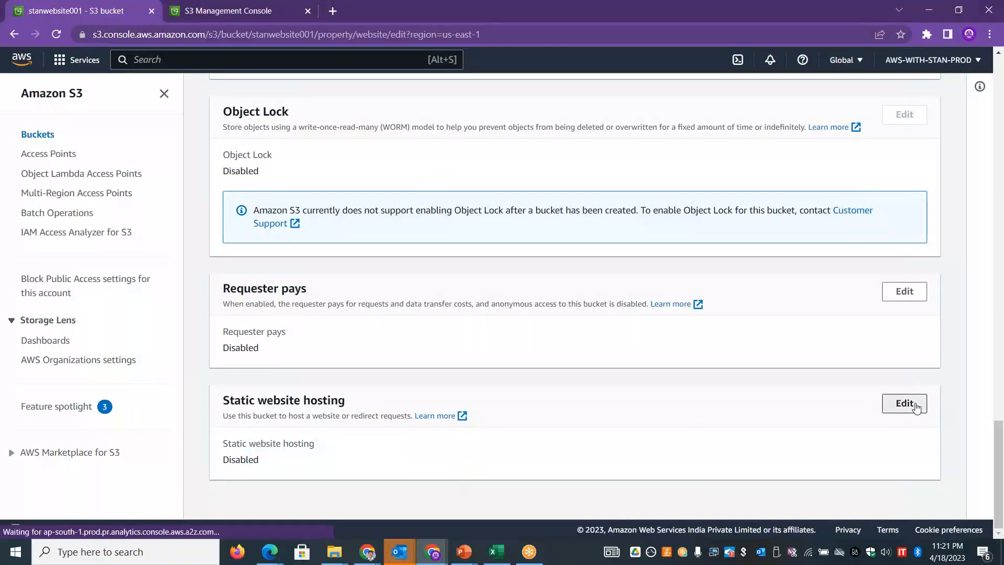
{"action": "left_click", "coordinate": [250, 263]}
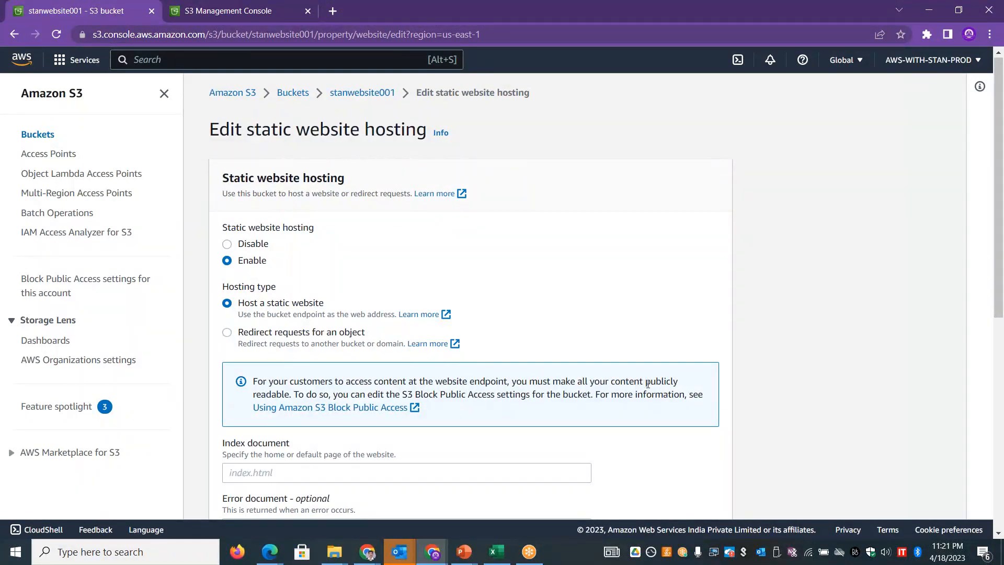
{"action": "left_click_drag", "start_coordinate": [670, 381], "coordinate": [678, 382]}
{"action": "left_click", "coordinate": [290, 395]}
{"action": "double_click", "coordinate": [277, 396]}
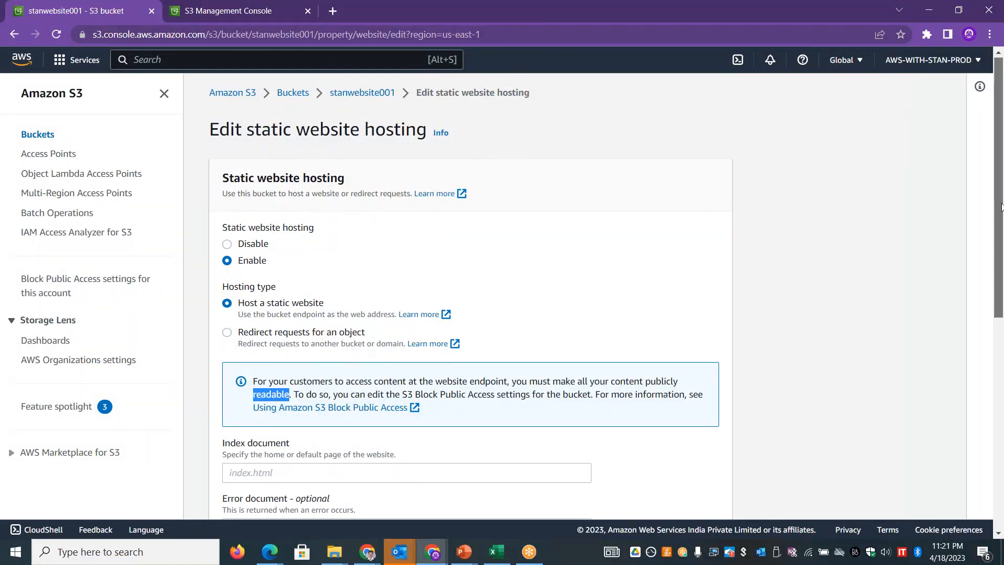
- Set the index document to index.html and the error document to error.html, and save the static website hosting settings
{"action": "scroll", "coordinate": [1003, 328], "scroll_direction": "down", "scroll_amount": 4}
{"action": "left_click", "coordinate": [357, 230]}
{"action": "type", "text": "index.html"}
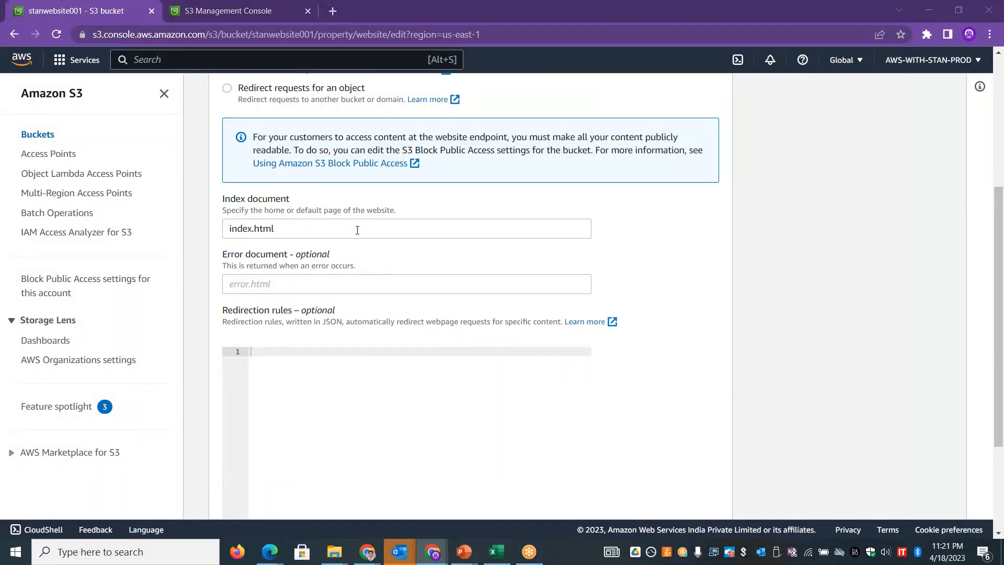
{"action": "key", "text": "alt+Tab"}
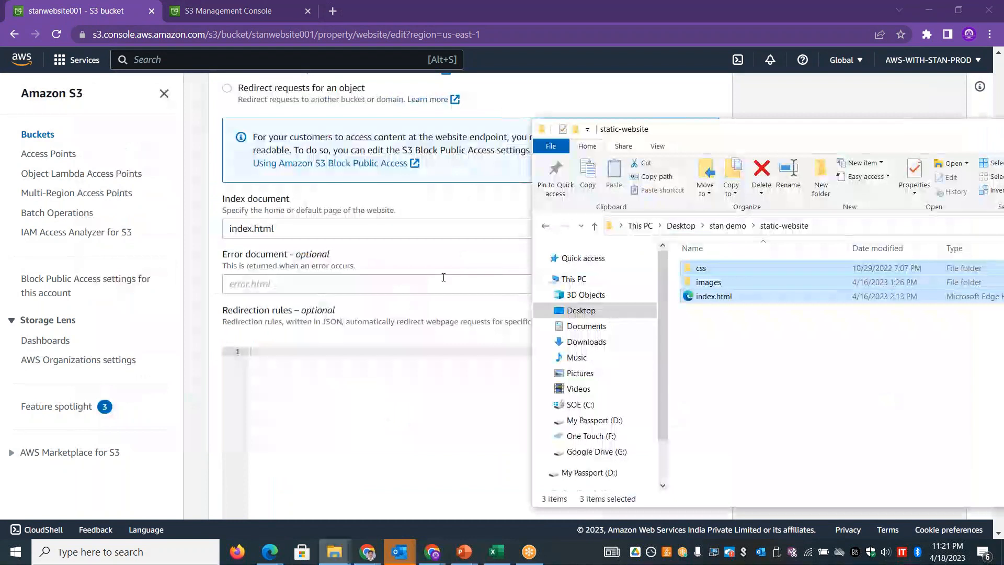
{"action": "left_click", "coordinate": [314, 283]}
{"action": "type", "text": "error.html"}
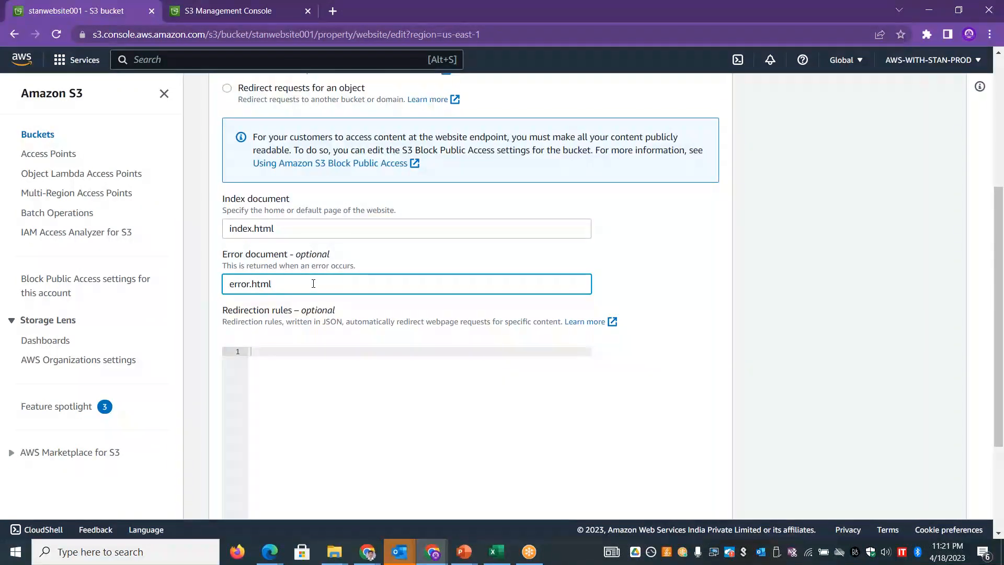
{"action": "left_click_drag", "start_coordinate": [999, 341], "coordinate": [1003, 481]}
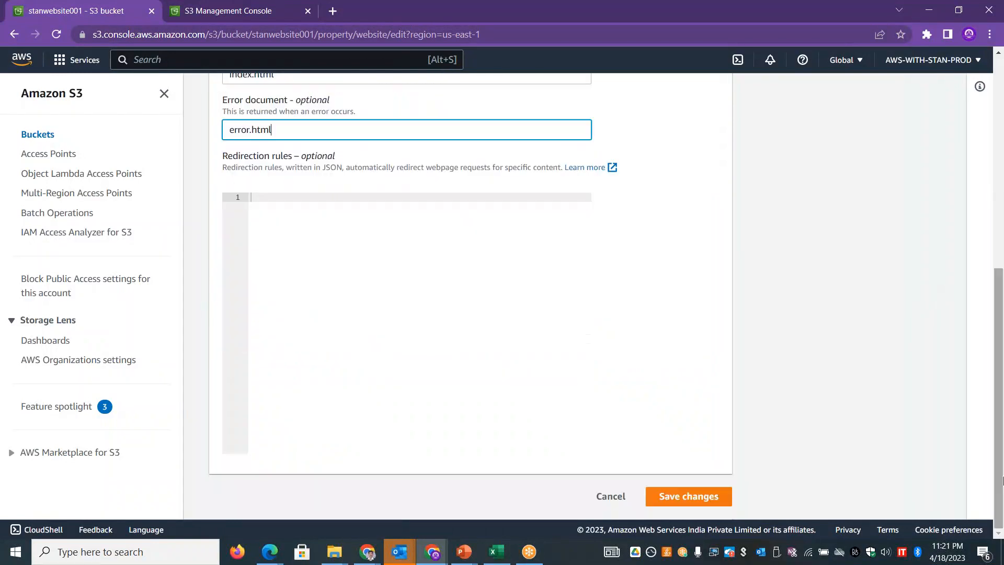
{"action": "left_click", "coordinate": [666, 497]}
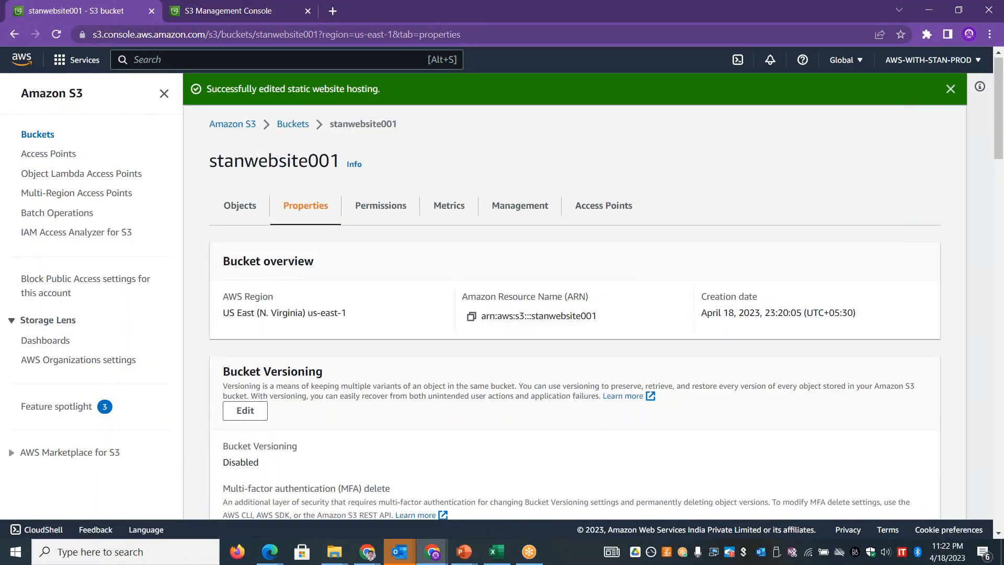
{"action": "left_click", "coordinate": [950, 89]}
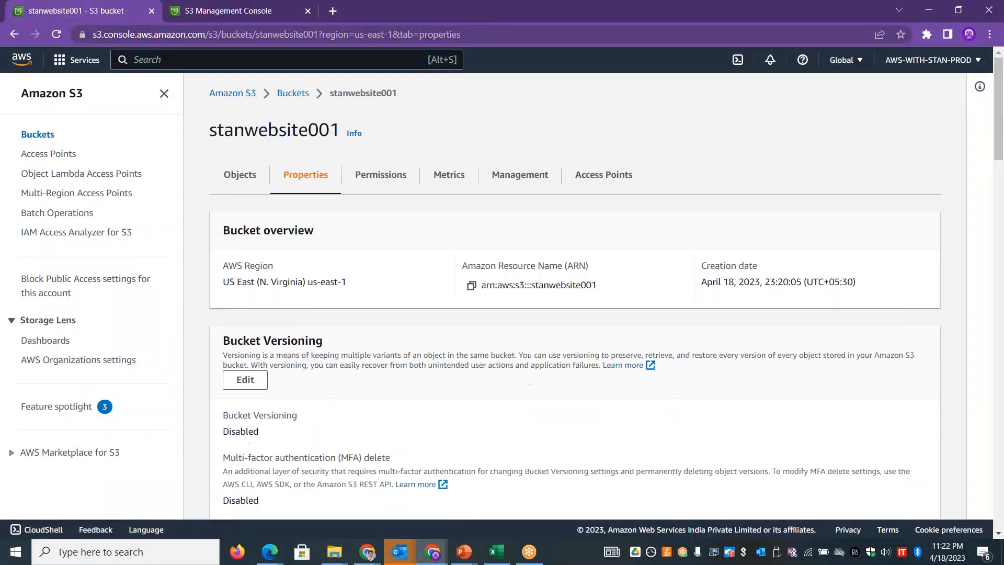
- Turn off Block all public access in the permissions of stanwebsite001, entering "confirm" to approve the change
{"action": "left_click", "coordinate": [386, 182]}
{"action": "left_click_drag", "start_coordinate": [1002, 179], "coordinate": [1002, 208]}
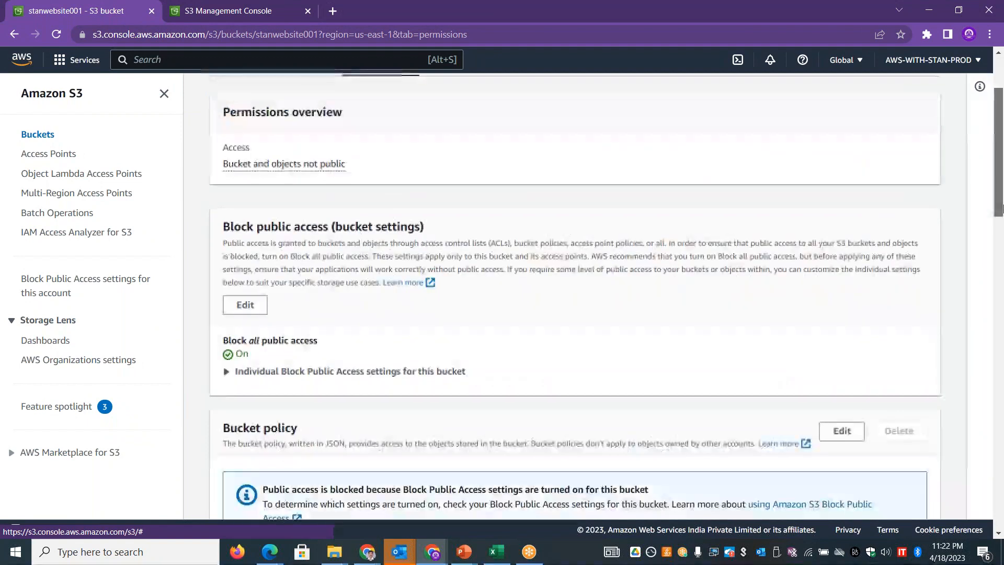
{"action": "left_click", "coordinate": [245, 305]}
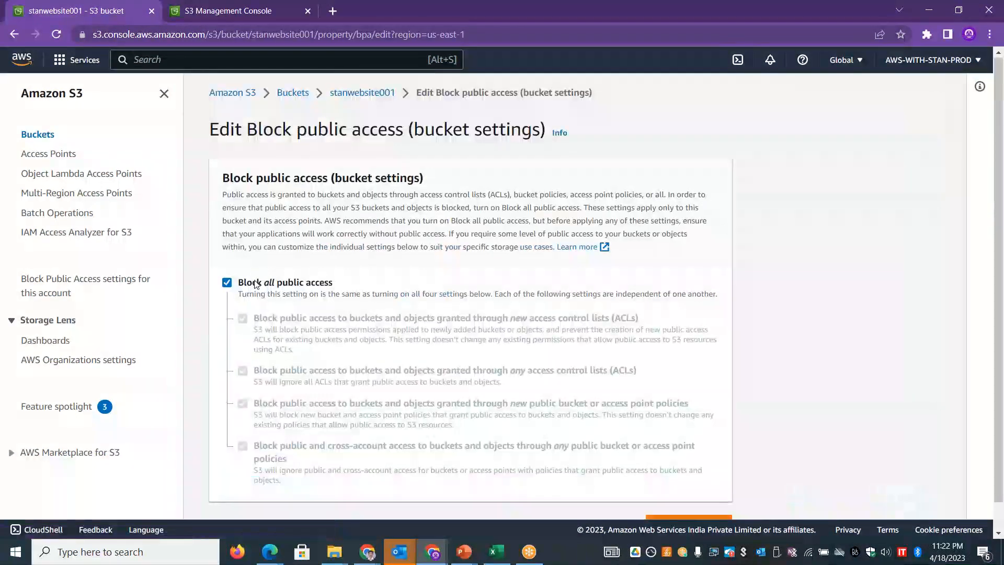
{"action": "left_click", "coordinate": [256, 284]}
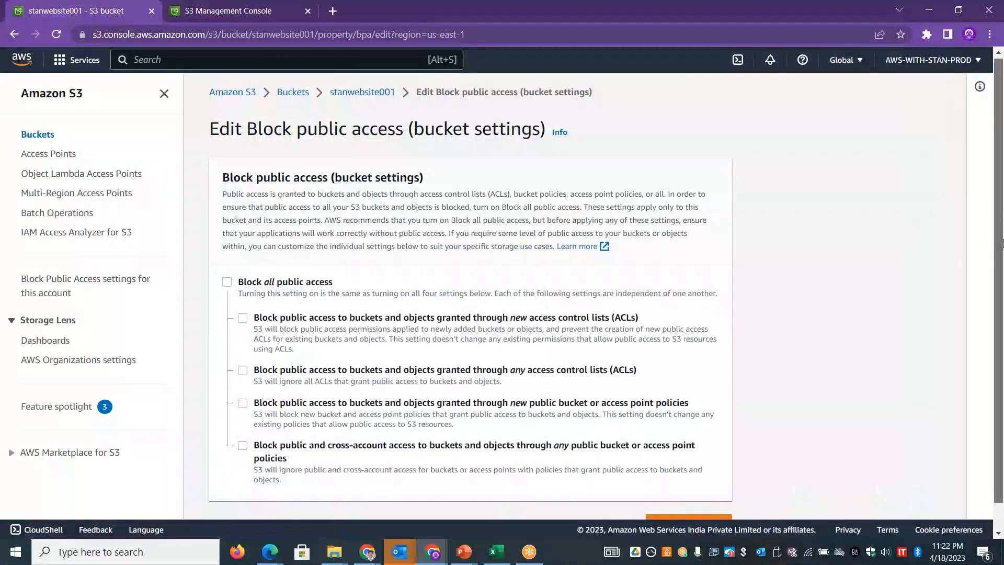
{"action": "scroll", "coordinate": [1002, 221], "scroll_direction": "down", "scroll_amount": 1}
{"action": "left_click", "coordinate": [688, 494]}
{"action": "left_click", "coordinate": [342, 347]}
{"action": "type", "text": "confirm"}
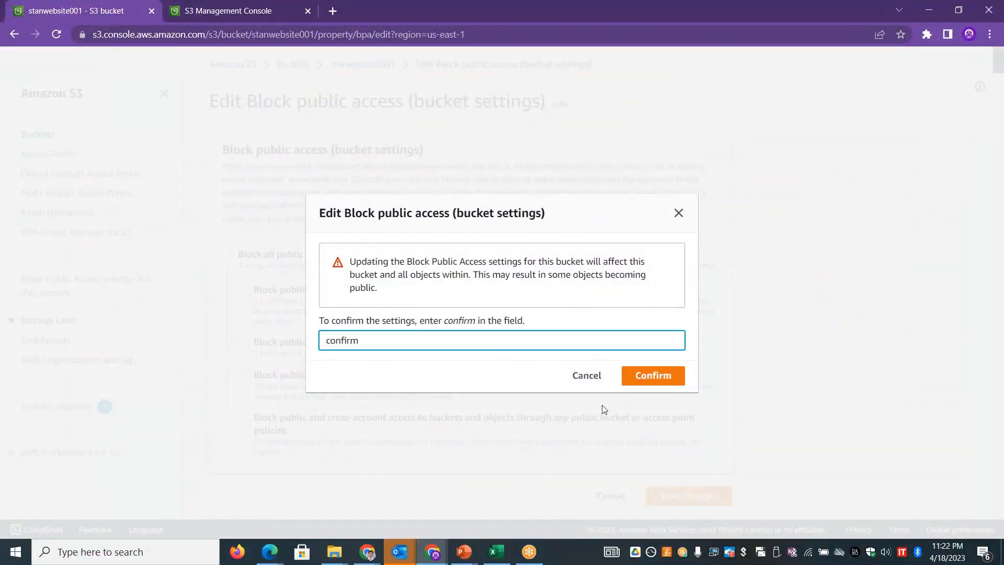
{"action": "left_click", "coordinate": [653, 380]}
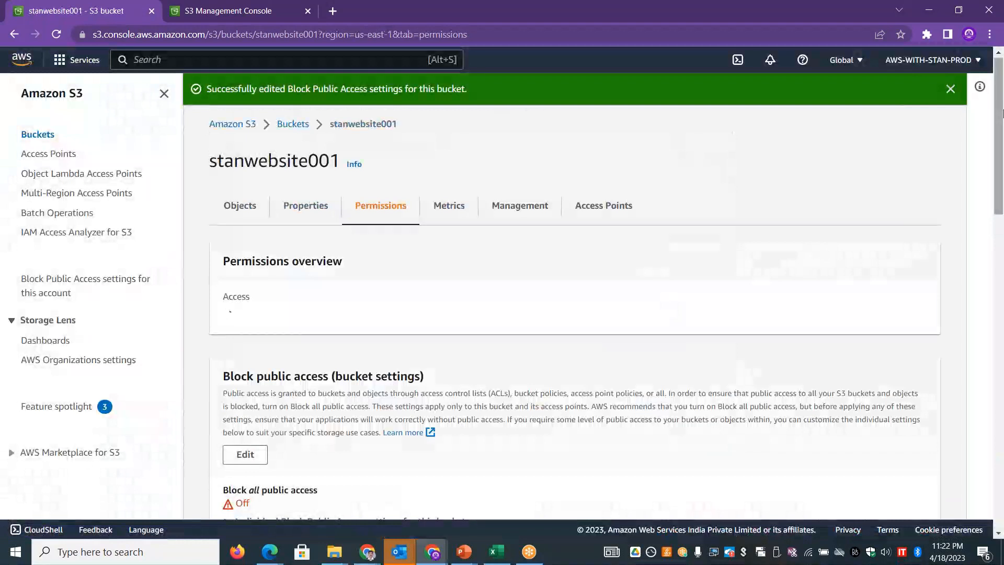
- Start editing the stanwebsite001 bucket policy and open the AWS Policy Generator with the policy type S3 Bucket Policy
{"action": "scroll", "coordinate": [1002, 277], "scroll_direction": "down", "scroll_amount": 10}
{"action": "left_click_drag", "start_coordinate": [1003, 279], "coordinate": [1001, 238]}
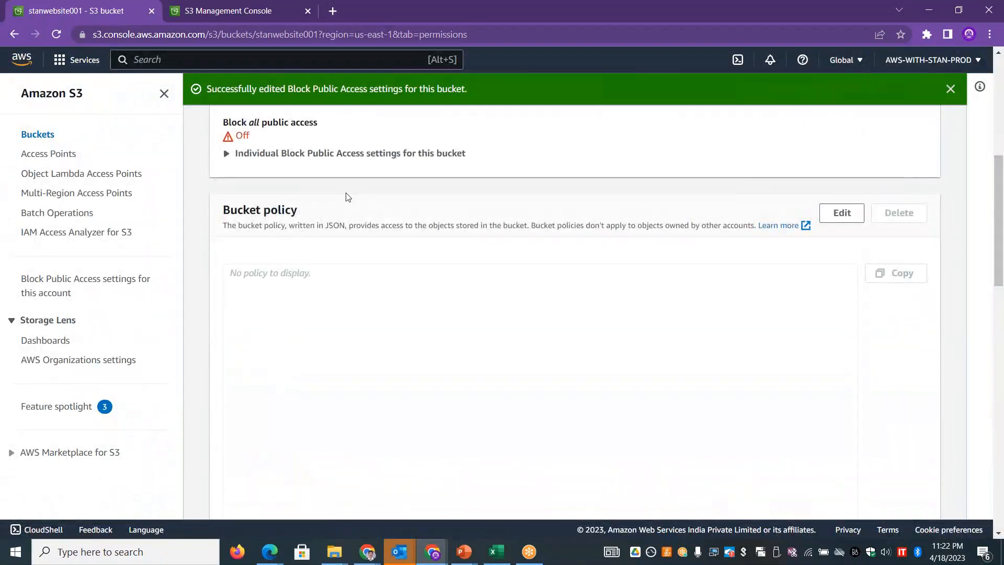
{"action": "left_click_drag", "start_coordinate": [315, 213], "coordinate": [225, 209]}
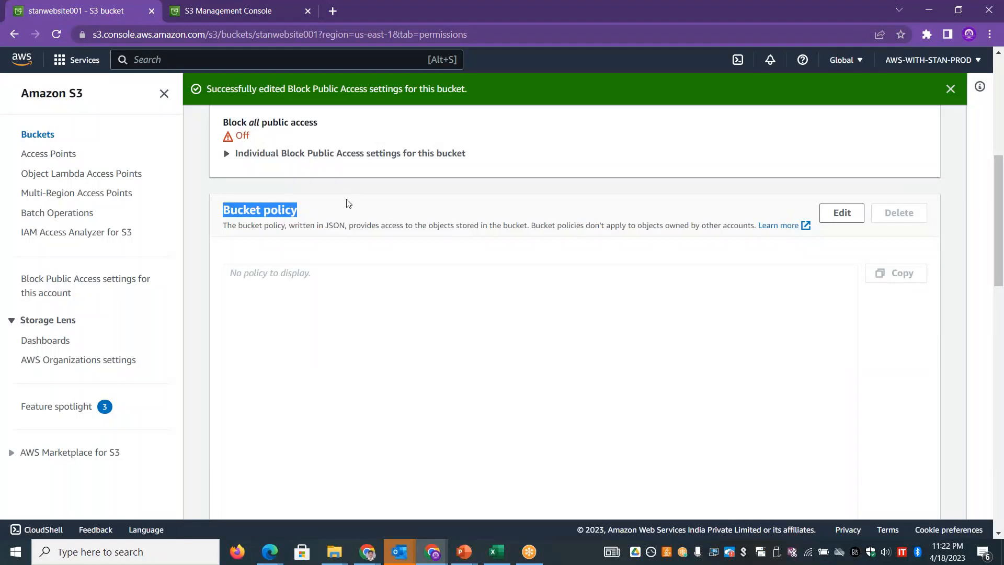
{"action": "left_click", "coordinate": [852, 216]}
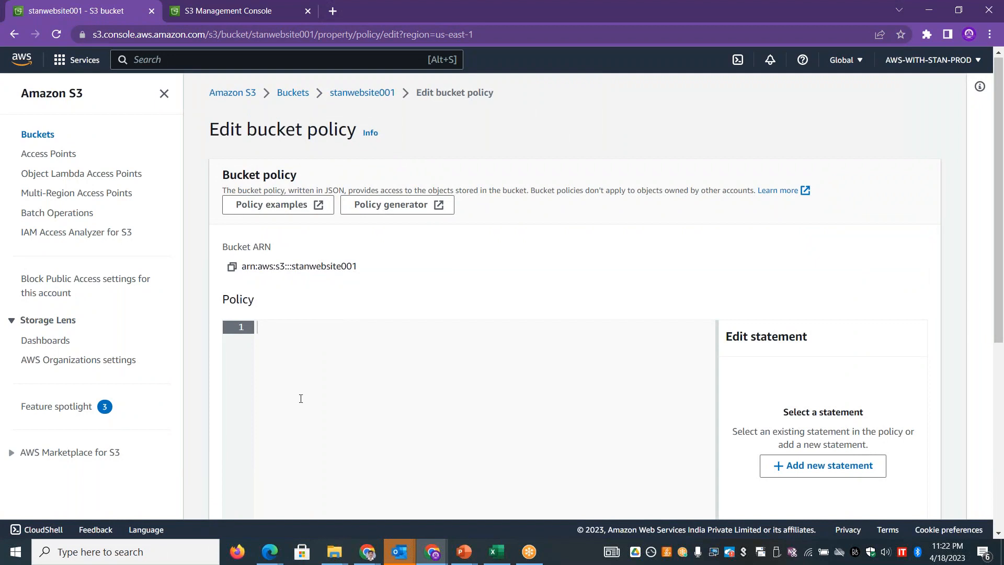
{"action": "left_click", "coordinate": [403, 205]}
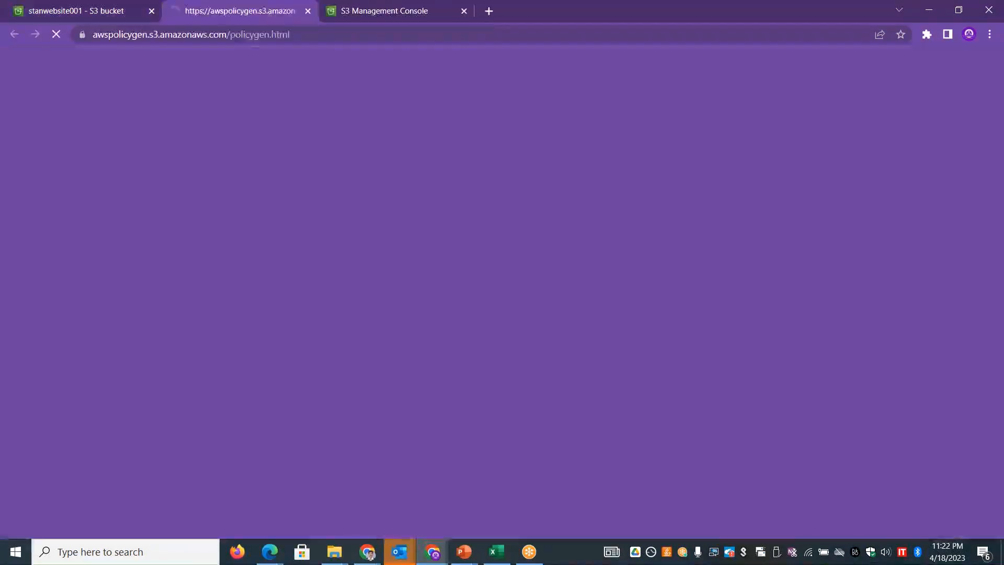
{"action": "left_click", "coordinate": [412, 255]}
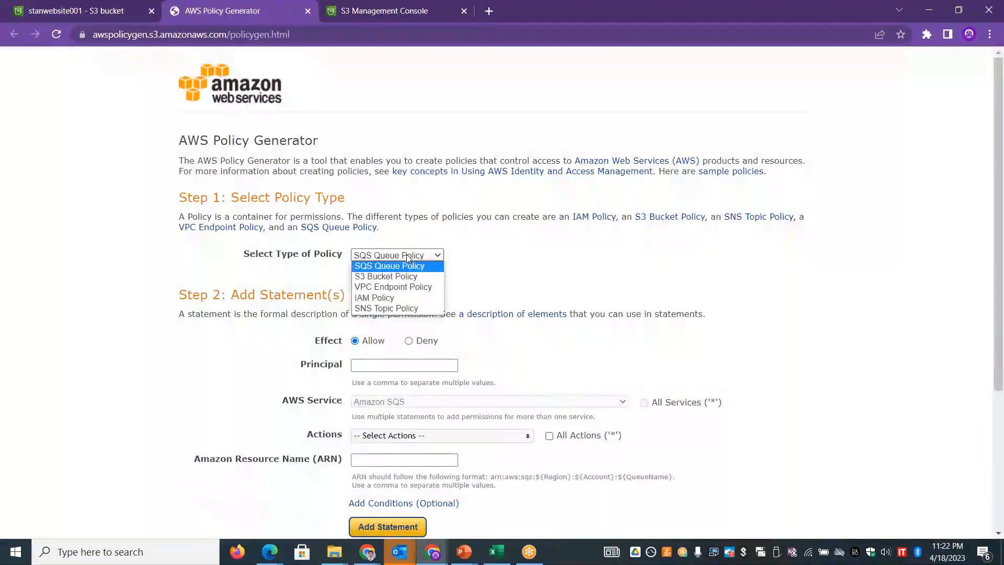
{"action": "left_click", "coordinate": [387, 282]}
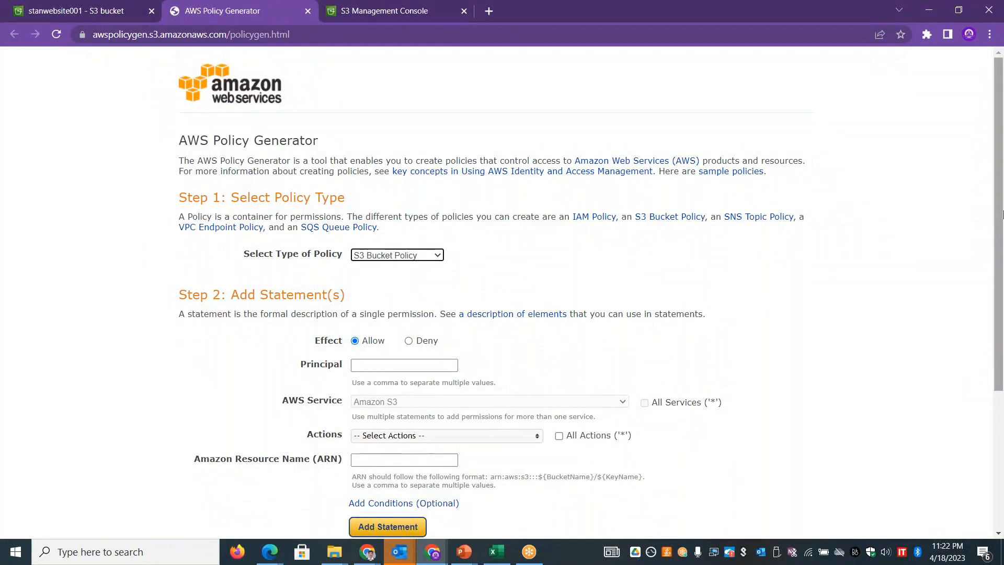
- Set the policy statement's principal to * and choose GetObject as its only action
{"action": "scroll", "coordinate": [1002, 289], "scroll_direction": "down", "scroll_amount": 2}
{"action": "left_click", "coordinate": [358, 252]}
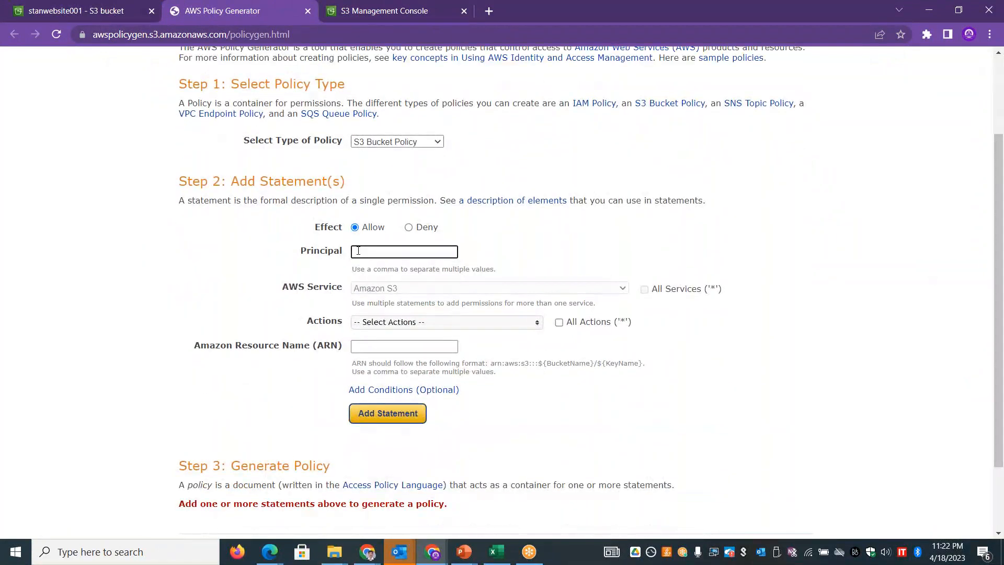
{"action": "type", "text": "*"}
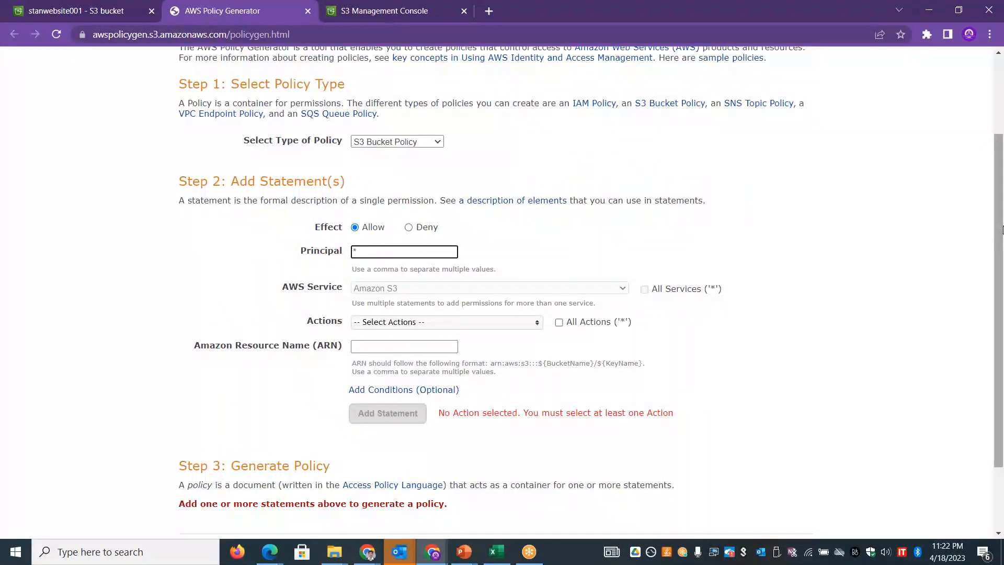
{"action": "left_click_drag", "start_coordinate": [1002, 229], "coordinate": [1002, 285]}
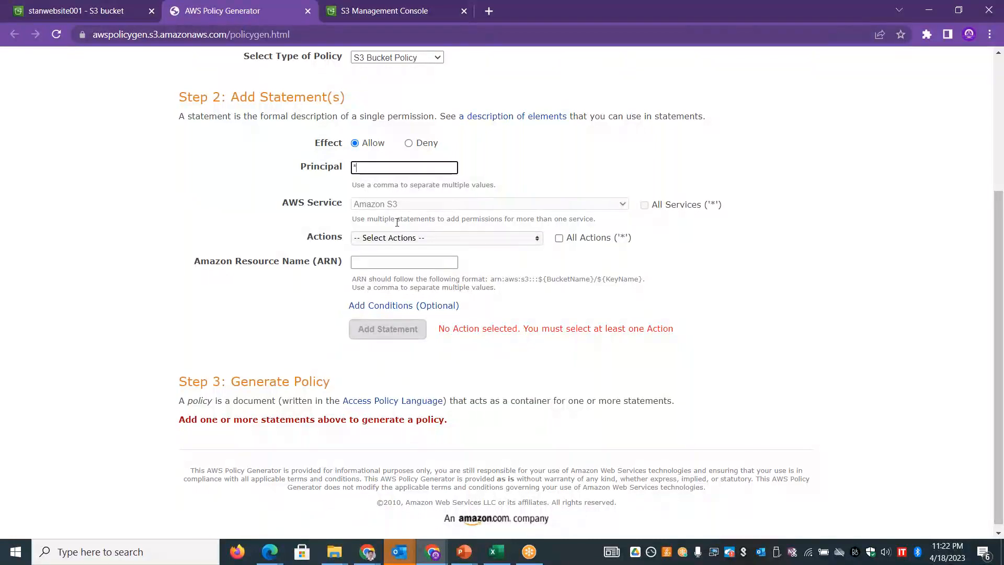
{"action": "left_click", "coordinate": [398, 238]}
{"action": "left_click_drag", "start_coordinate": [535, 264], "coordinate": [536, 304]}
{"action": "left_click", "coordinate": [359, 267]}
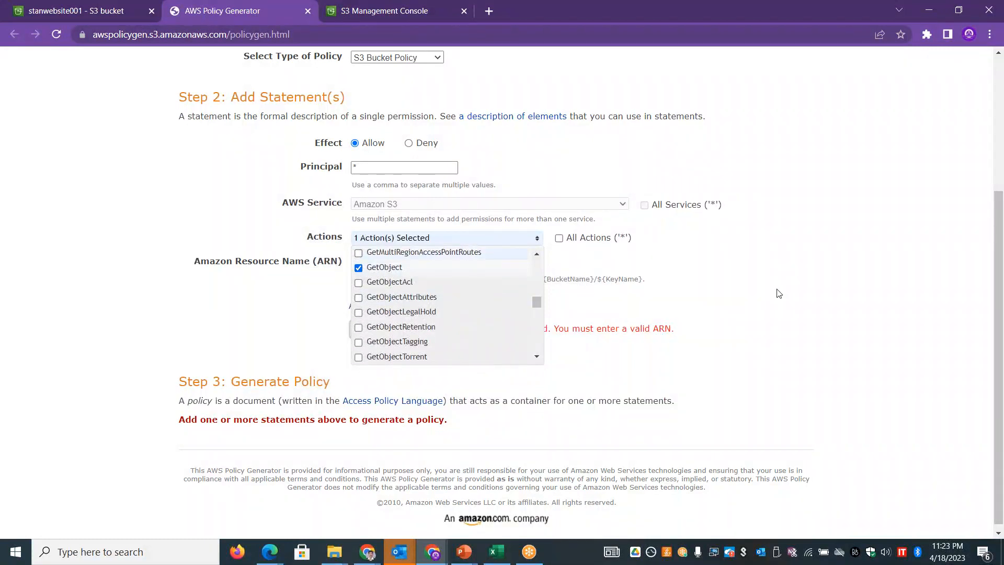
{"action": "left_click", "coordinate": [837, 292]}
{"action": "left_click_drag", "start_coordinate": [1000, 297], "coordinate": [999, 303]}
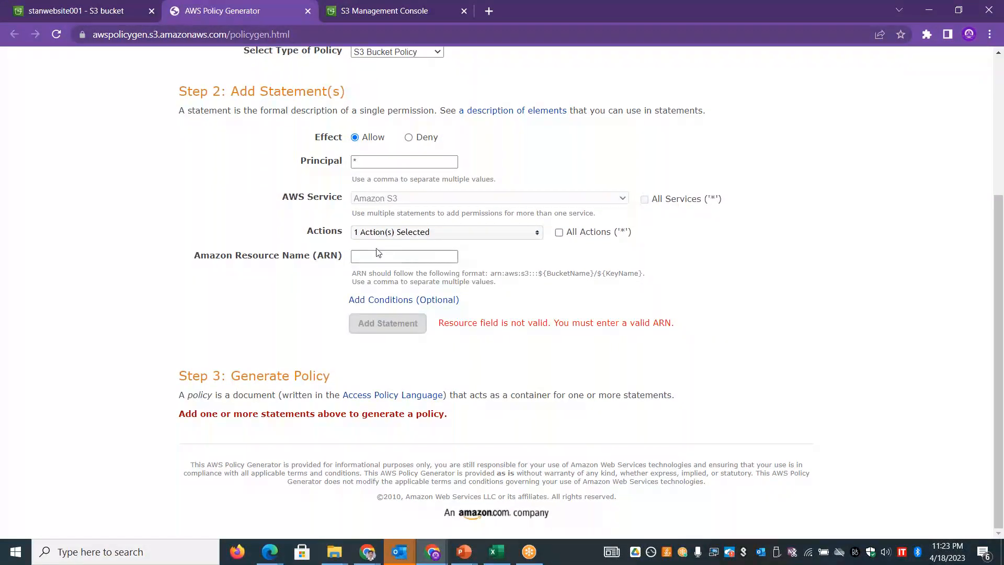
- Return to the bucket policy editor, copy the ARN of stanwebsite001 and highlight its aws:s3 part
{"action": "left_click", "coordinate": [57, 10]}
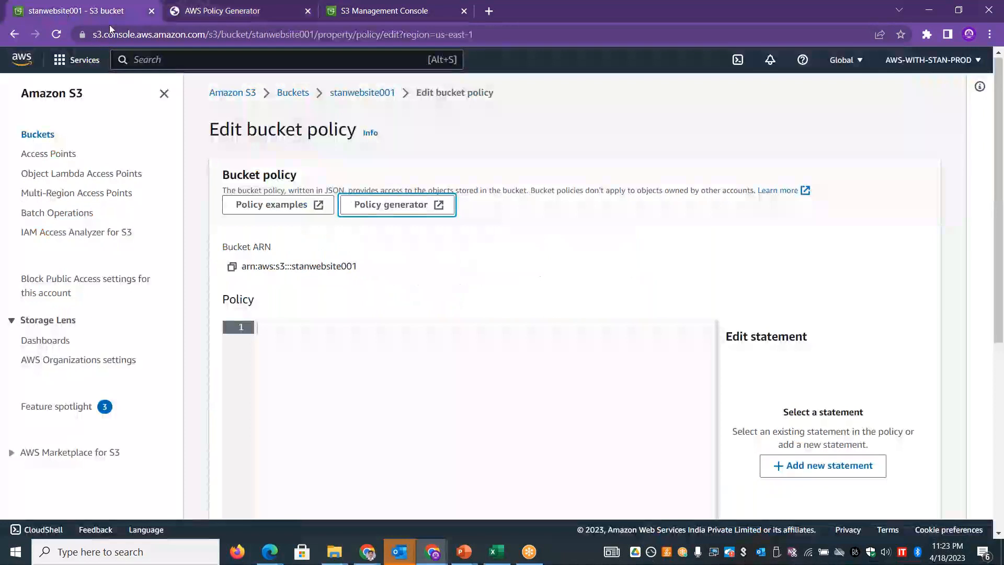
{"action": "left_click", "coordinate": [233, 268]}
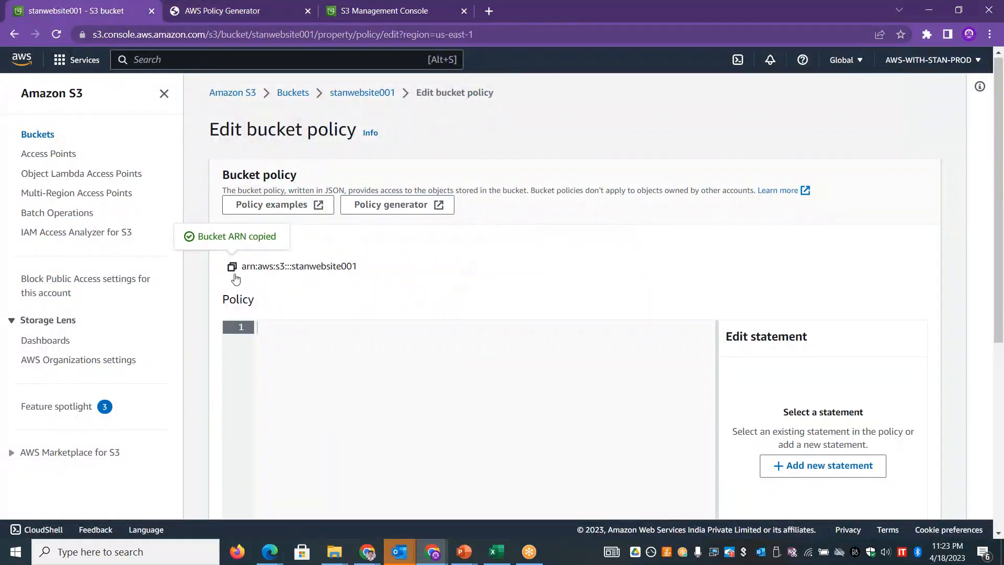
{"action": "left_click_drag", "start_coordinate": [259, 269], "coordinate": [286, 268]}
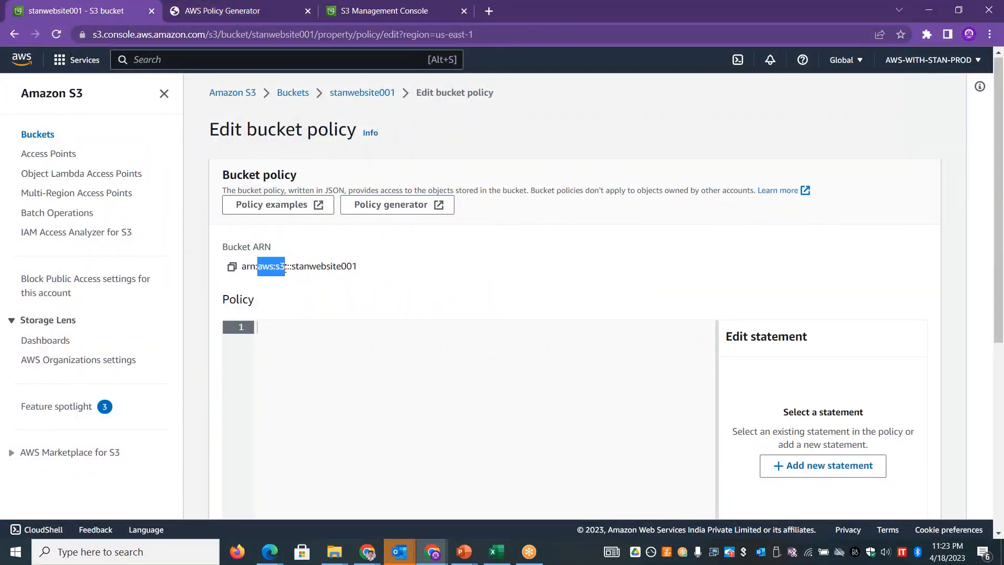
- Copy the bucket ARN, enter arn:aws:s3:::stanwebsite001/* as the resource in the policy generator and add the statement
{"action": "double_click", "coordinate": [336, 267]}
{"action": "left_click", "coordinate": [232, 266]}
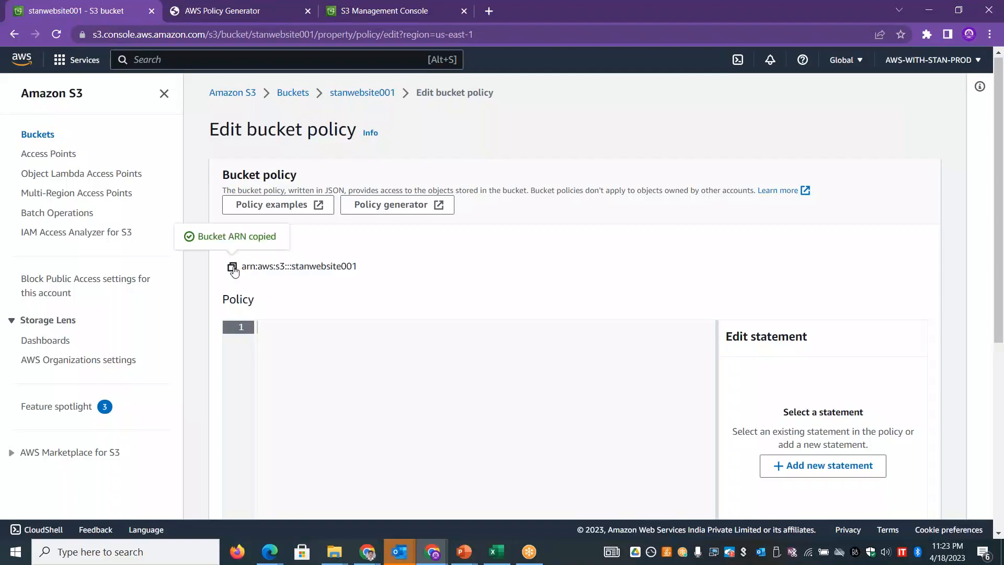
{"action": "left_click", "coordinate": [255, 16]}
{"action": "left_click", "coordinate": [394, 258]}
{"action": "key", "text": "ctrl+v"}
{"action": "type", "text": "/"}
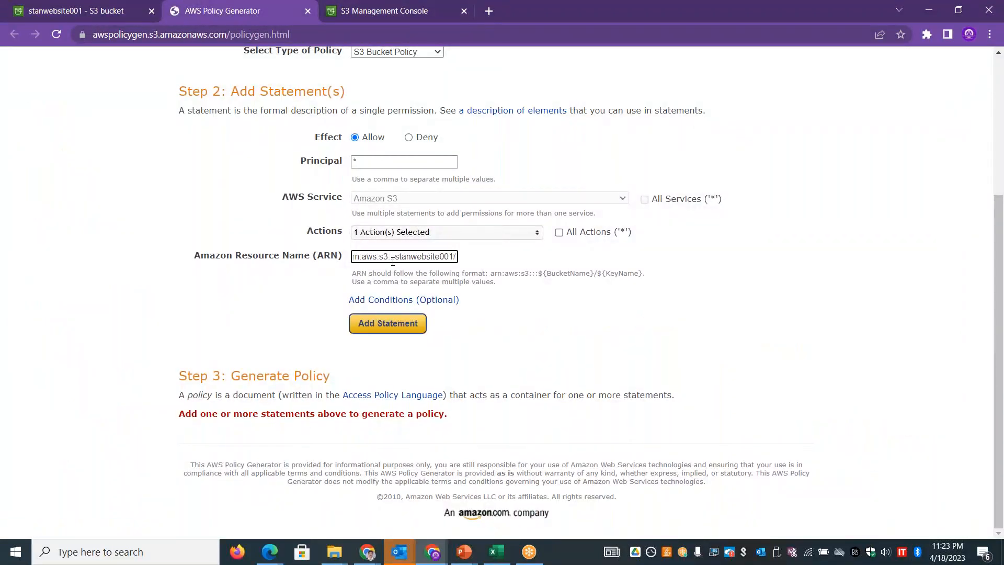
{"action": "type", "text": "*"}
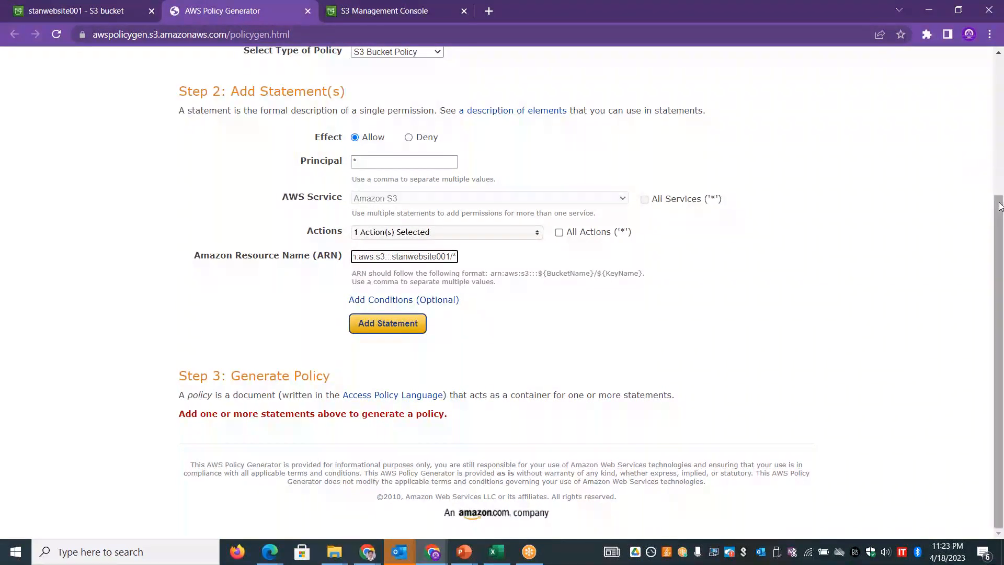
{"action": "left_click", "coordinate": [398, 324]}
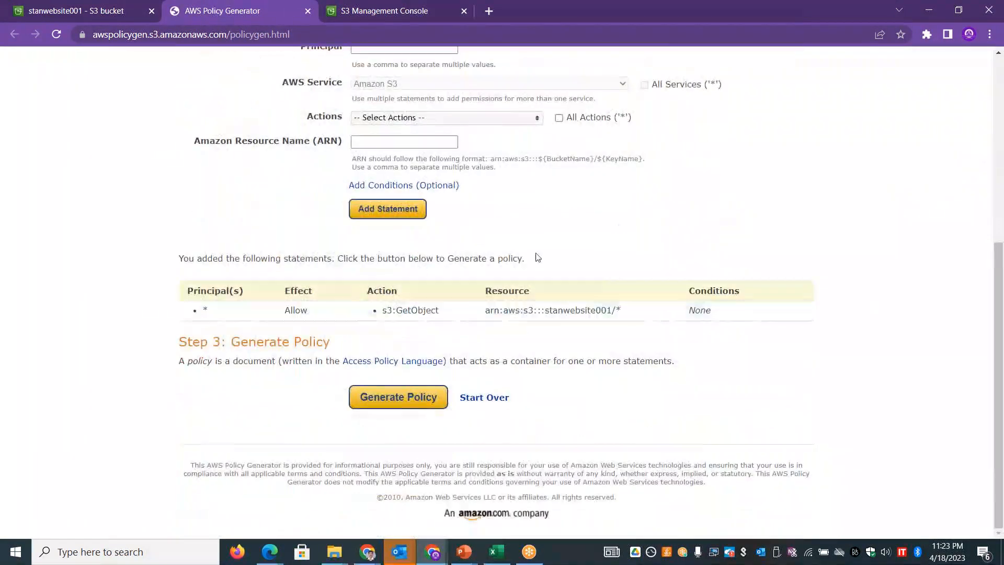
- Generate the policy from the added s3:GetObject statement and select its entire JSON document for copying
{"action": "left_click_drag", "start_coordinate": [442, 307], "coordinate": [377, 317]}
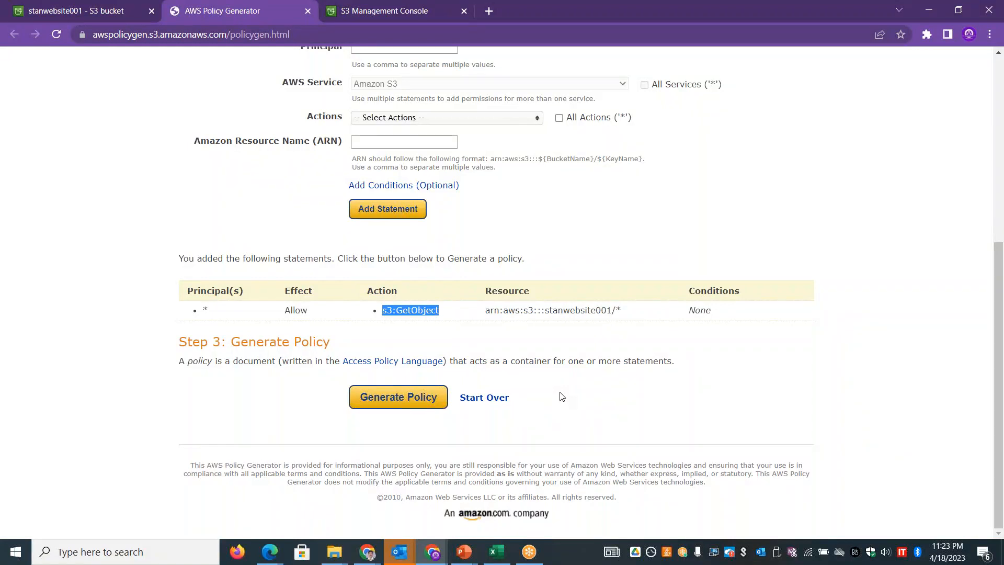
{"action": "left_click", "coordinate": [403, 399]}
{"action": "left_click", "coordinate": [263, 347]}
{"action": "key", "text": "ctrl+a"}
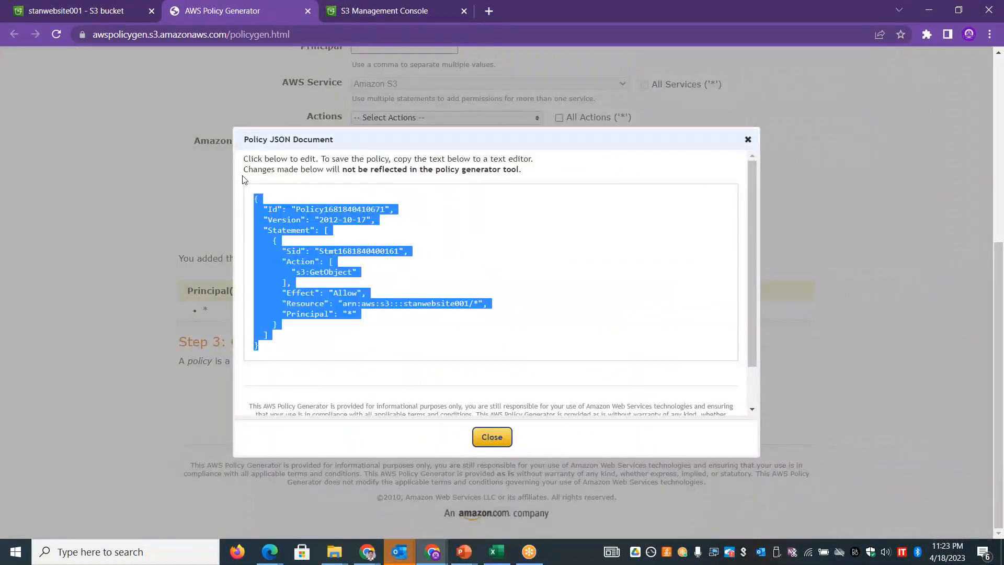
- Paste the generated JSON into the stanwebsite001 bucket policy editor and save the changes
{"action": "left_click", "coordinate": [113, 10]}
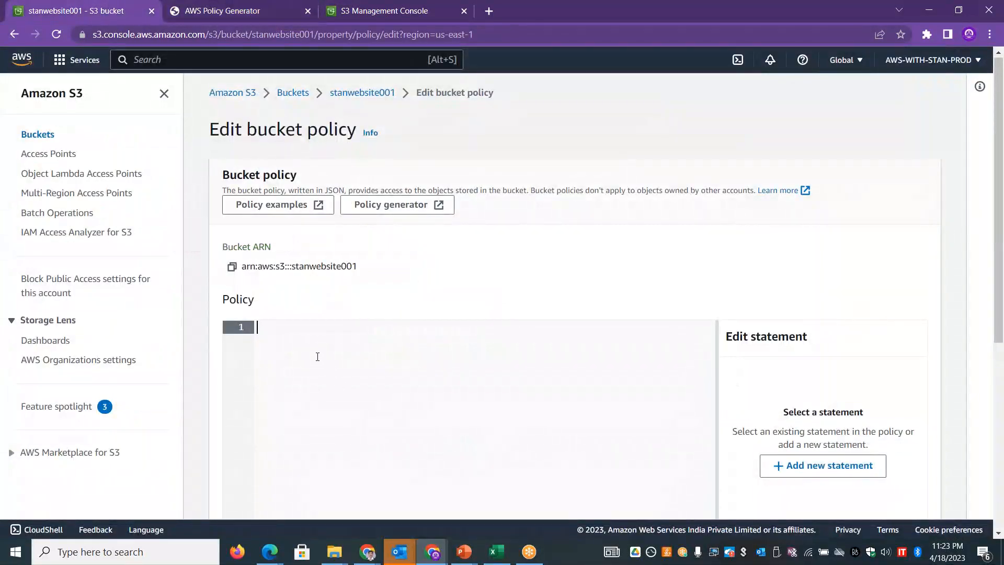
{"action": "key", "text": "ctrl+v"}
{"action": "scroll", "coordinate": [858, 235], "scroll_direction": "down", "scroll_amount": 6}
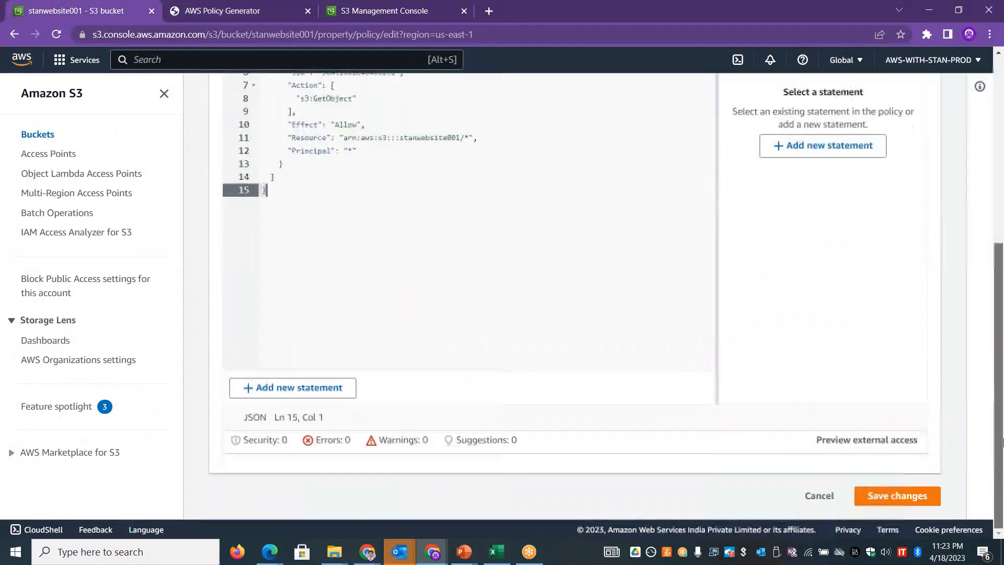
{"action": "left_click", "coordinate": [916, 495]}
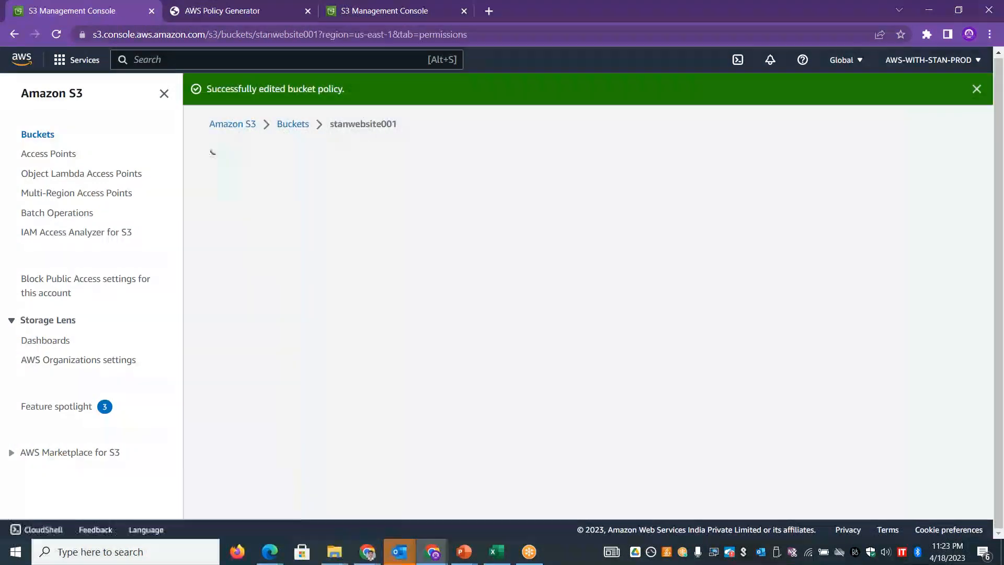
- Copy the bucket website endpoint from the static website hosting properties of stanwebsite001 and open it in a new browser tab
{"action": "scroll", "coordinate": [688, 273], "scroll_direction": "up", "scroll_amount": 10}
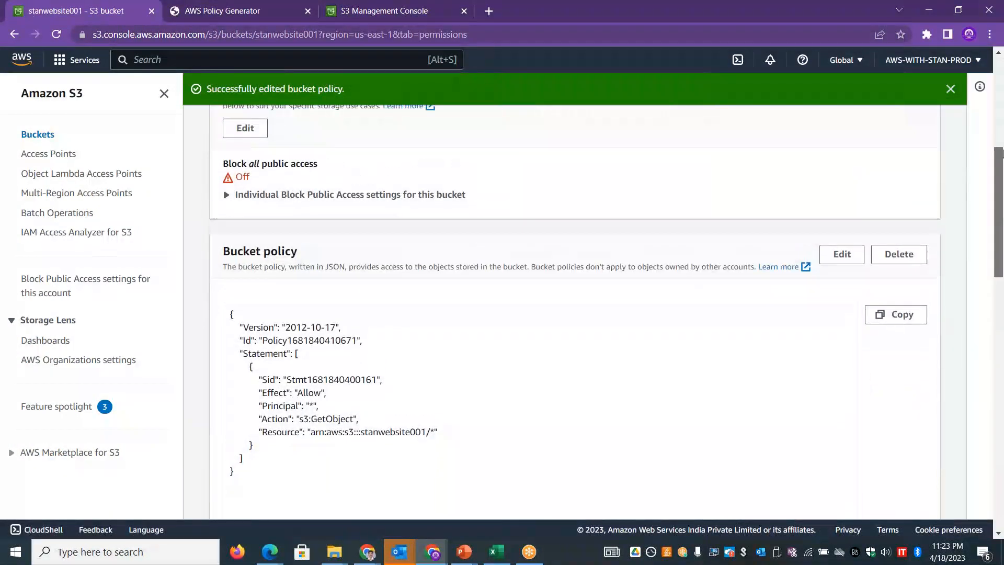
{"action": "left_click", "coordinate": [302, 218]}
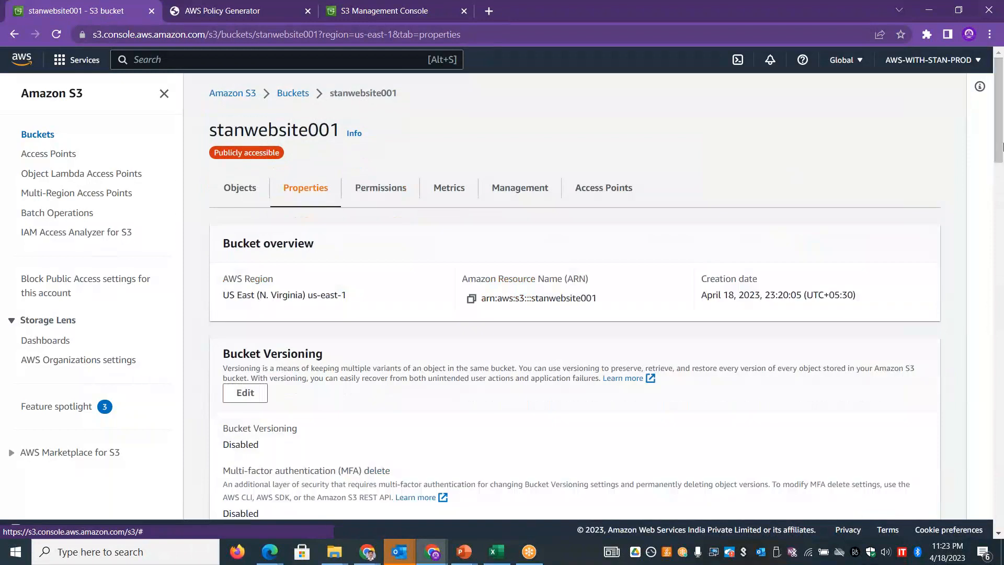
{"action": "scroll", "coordinate": [1000, 223], "scroll_direction": "down", "scroll_amount": 20}
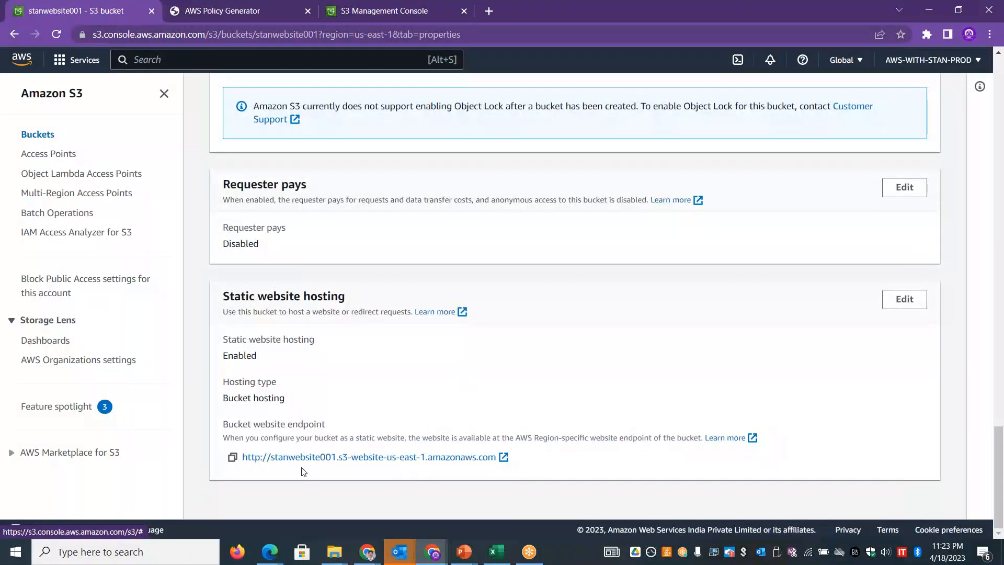
{"action": "left_click", "coordinate": [233, 458]}
{"action": "left_click", "coordinate": [489, 9]}
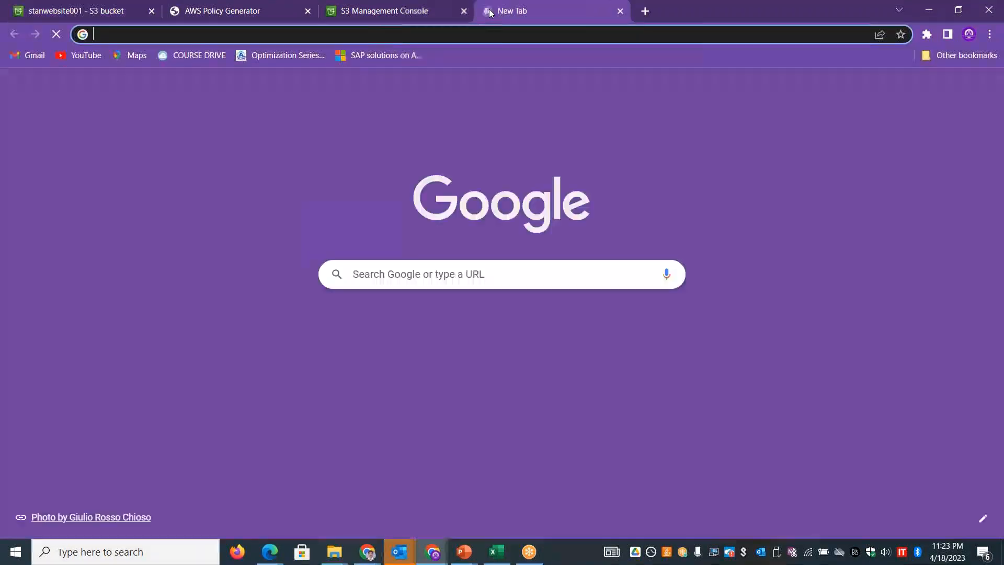
{"action": "key", "text": "ctrl+v"}
{"action": "key", "text": "Return"}
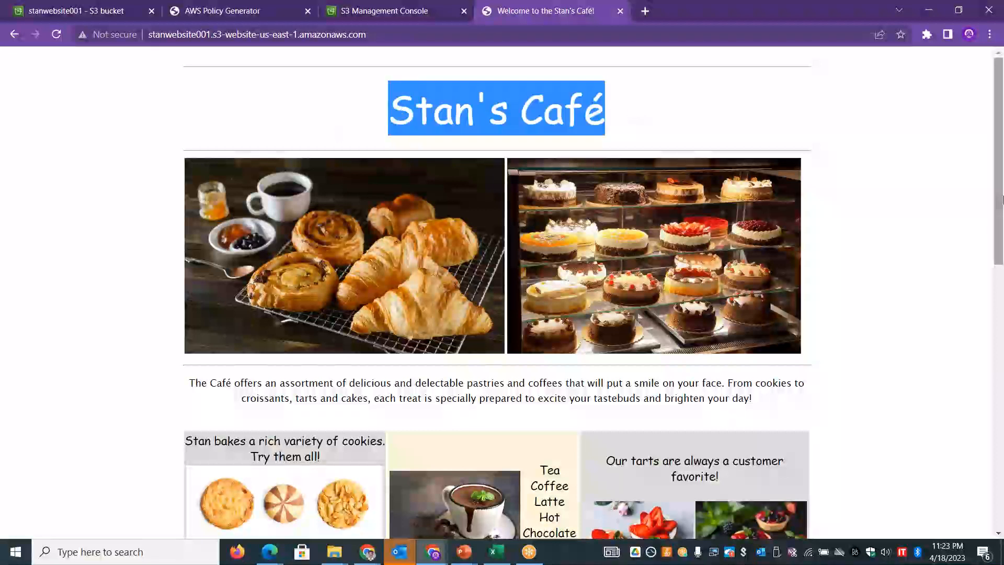
- Look through the hosted café page from top to bottom and inspect the S3 endpoint in its web address
{"action": "left_click_drag", "start_coordinate": [1002, 199], "coordinate": [954, 490]}
{"action": "left_click_drag", "start_coordinate": [998, 380], "coordinate": [983, 94]}
{"action": "left_click", "coordinate": [385, 33]}
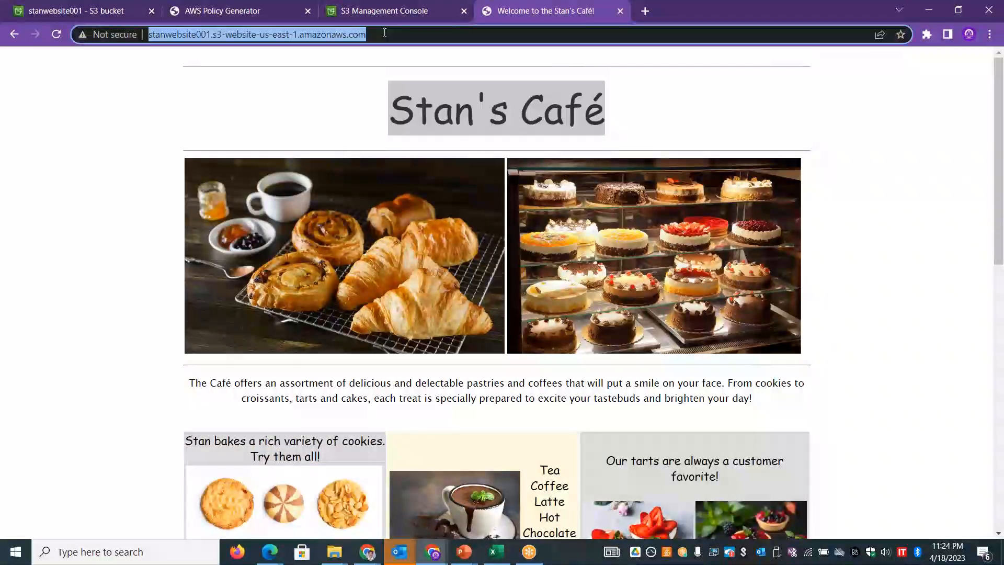
{"action": "left_click", "coordinate": [299, 34]}
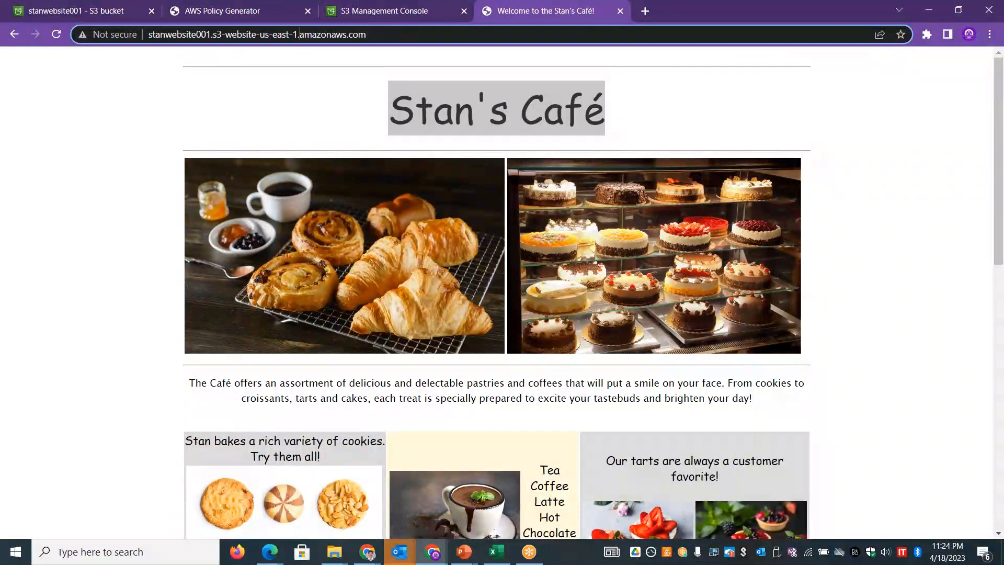
{"action": "left_click_drag", "start_coordinate": [253, 35], "coordinate": [404, 36]}
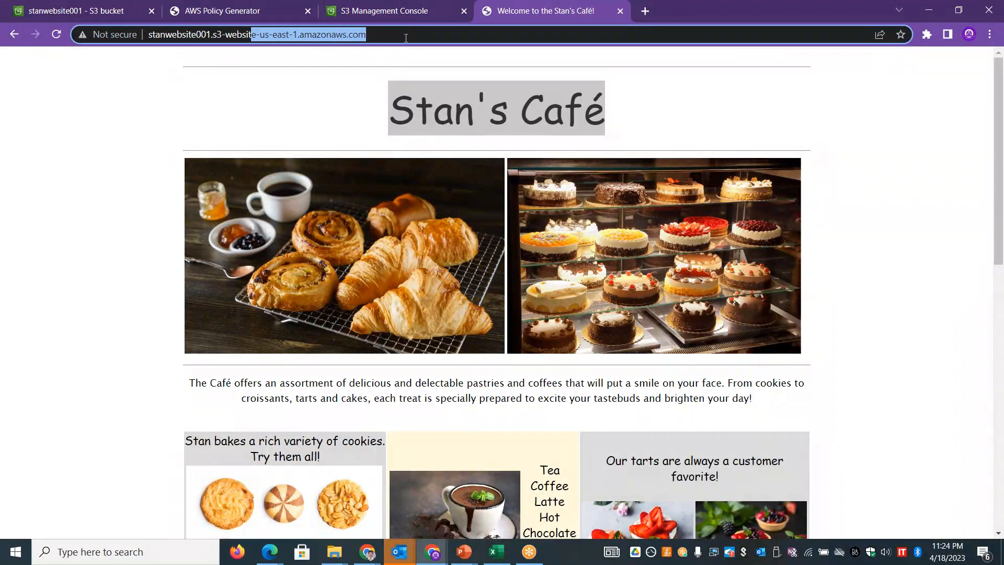
- Switch to Freenom's DNS management for skillupwithstan.ga and examine the WWW record's name, CNAME type and target
{"action": "left_click", "coordinate": [367, 555]}
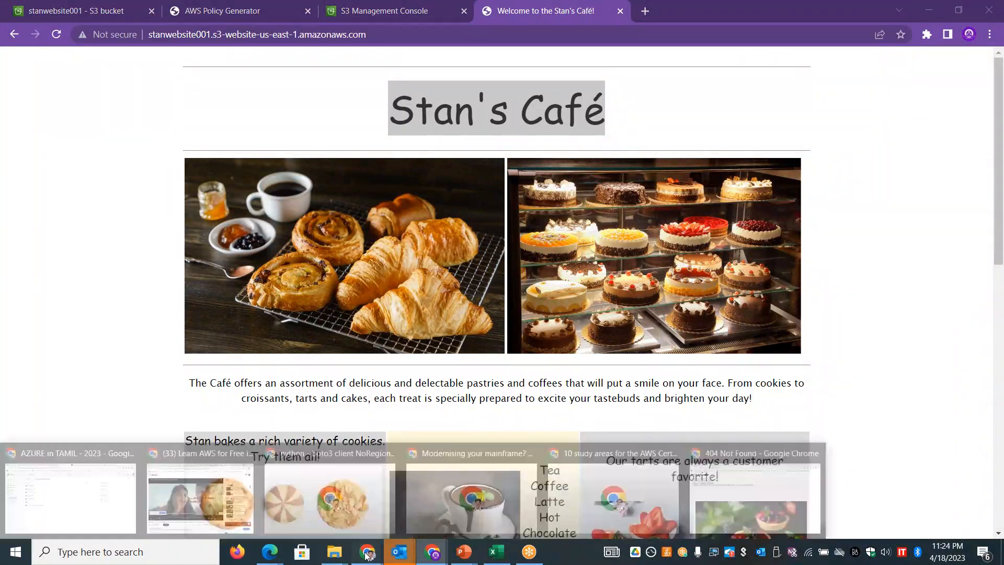
{"action": "left_click", "coordinate": [735, 518]}
{"action": "left_click", "coordinate": [464, 11]}
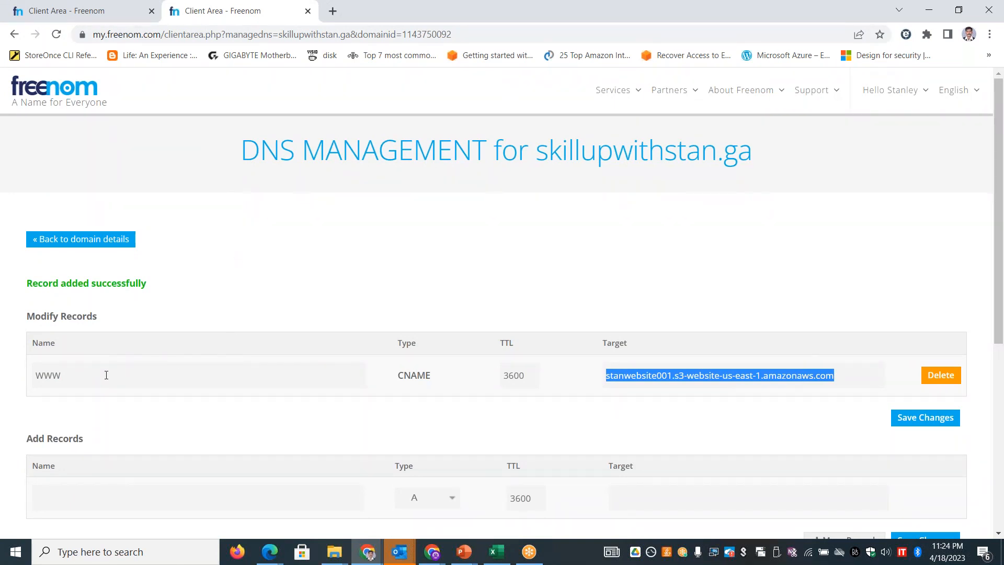
{"action": "left_click", "coordinate": [128, 375]}
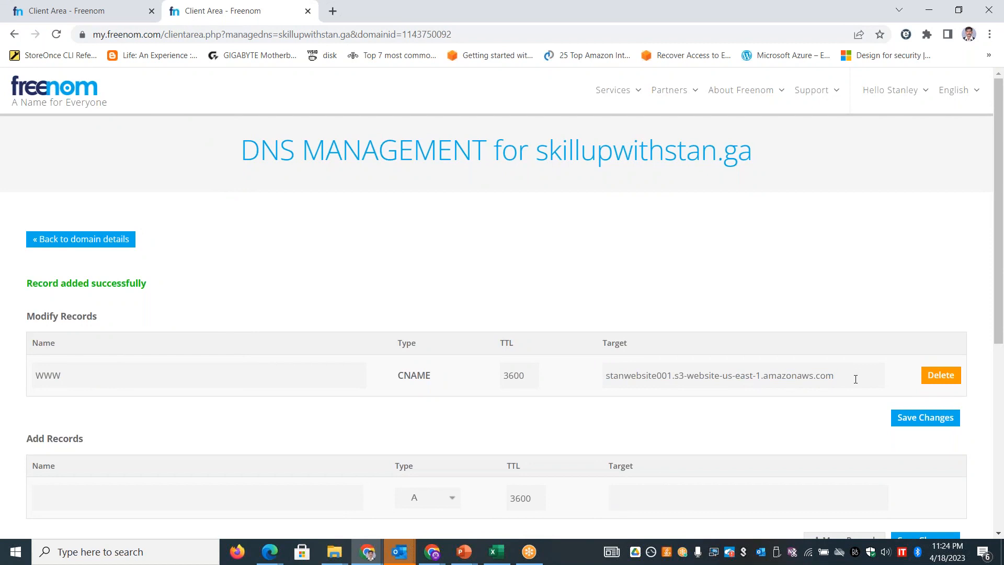
{"action": "left_click_drag", "start_coordinate": [856, 379], "coordinate": [588, 385]}
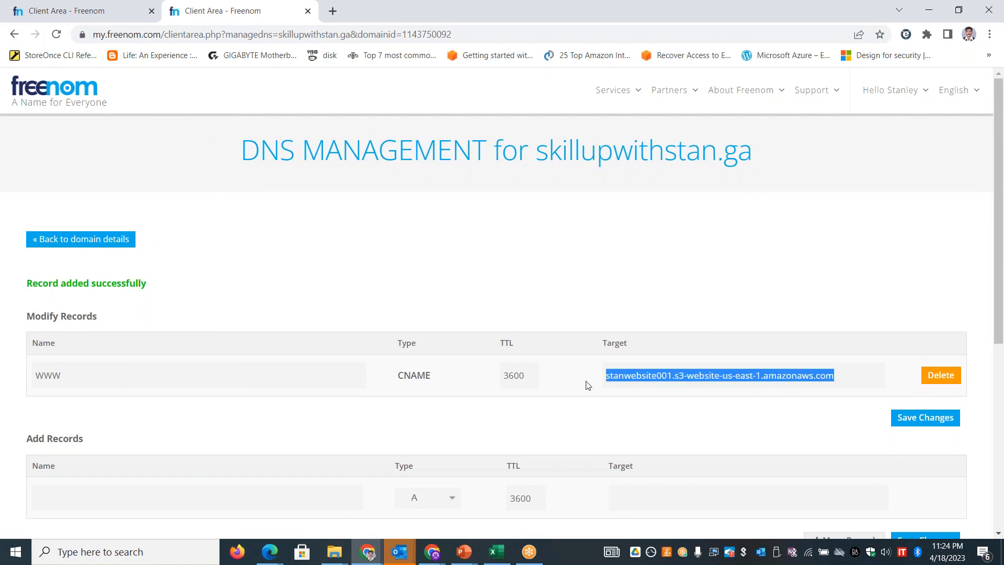
{"action": "left_click_drag", "start_coordinate": [66, 381], "coordinate": [24, 381]}
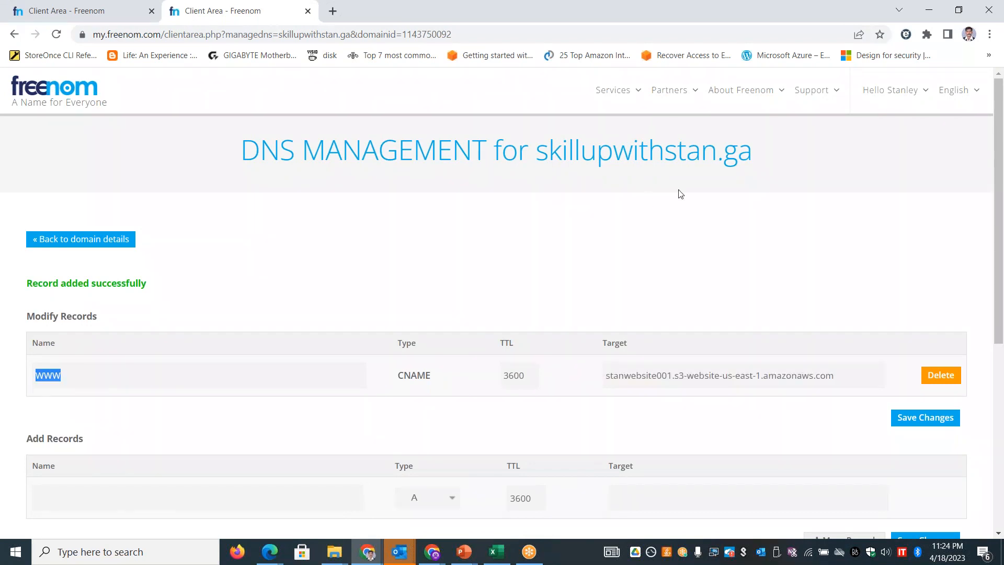
{"action": "left_click_drag", "start_coordinate": [754, 155], "coordinate": [537, 132]}
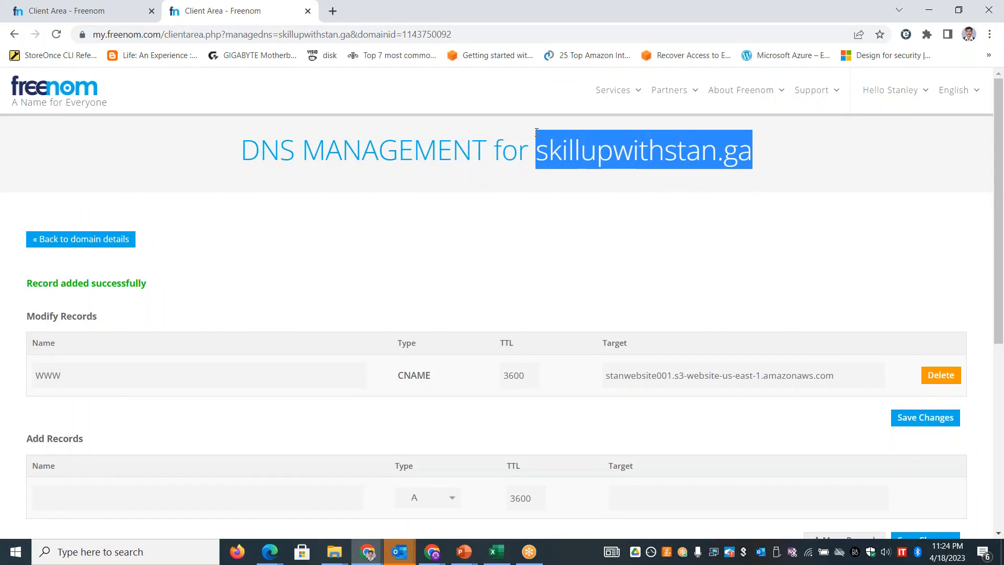
{"action": "left_click_drag", "start_coordinate": [433, 376], "coordinate": [391, 387]}
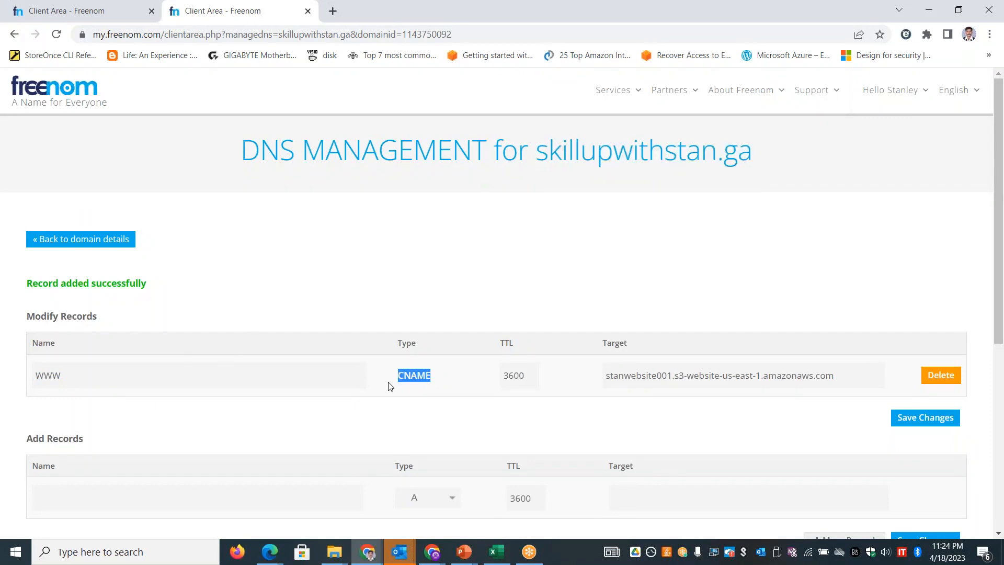
{"action": "key", "text": "super+r"}
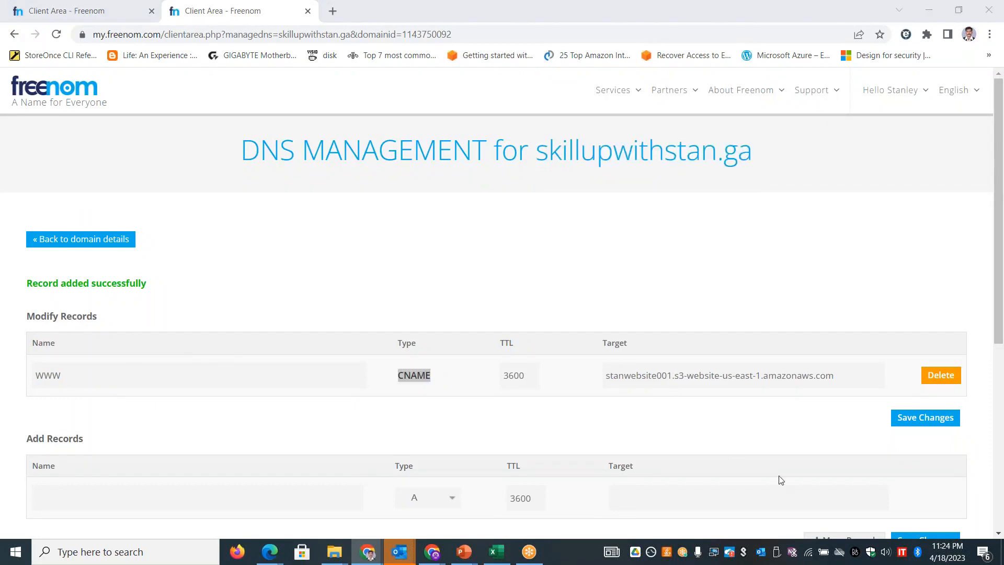
{"action": "key", "text": "Return"}
{"action": "type", "text": "nslookup"}
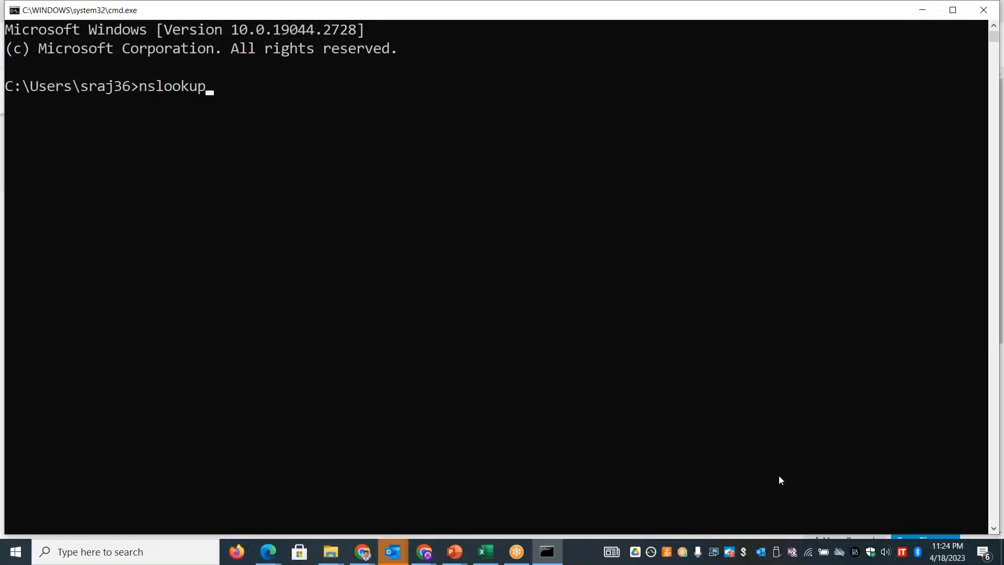
{"action": "key", "text": "Return"}
{"action": "type", "text": "www.s"}
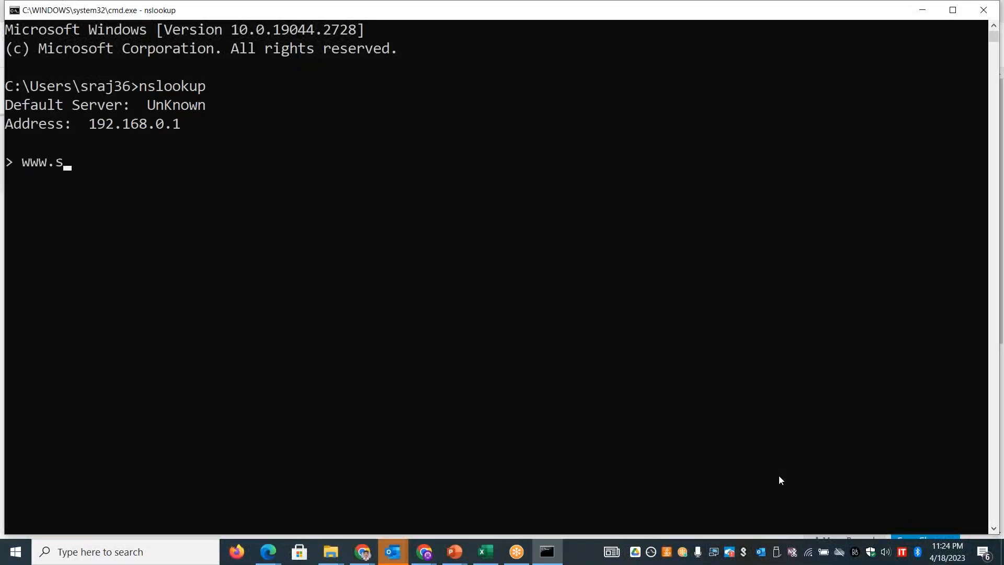
{"action": "type", "text": "killupwithstan.ga"}
{"action": "key", "text": "Return"}
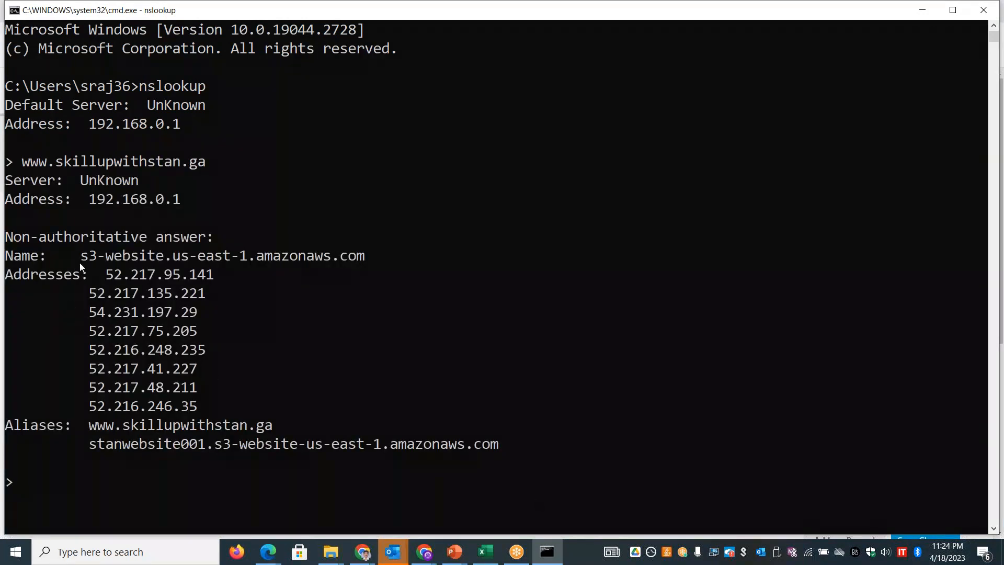
{"action": "left_click_drag", "start_coordinate": [80, 263], "coordinate": [374, 260]}
{"action": "left_click_drag", "start_coordinate": [118, 277], "coordinate": [218, 282]}
{"action": "left_click_drag", "start_coordinate": [118, 312], "coordinate": [160, 315]}
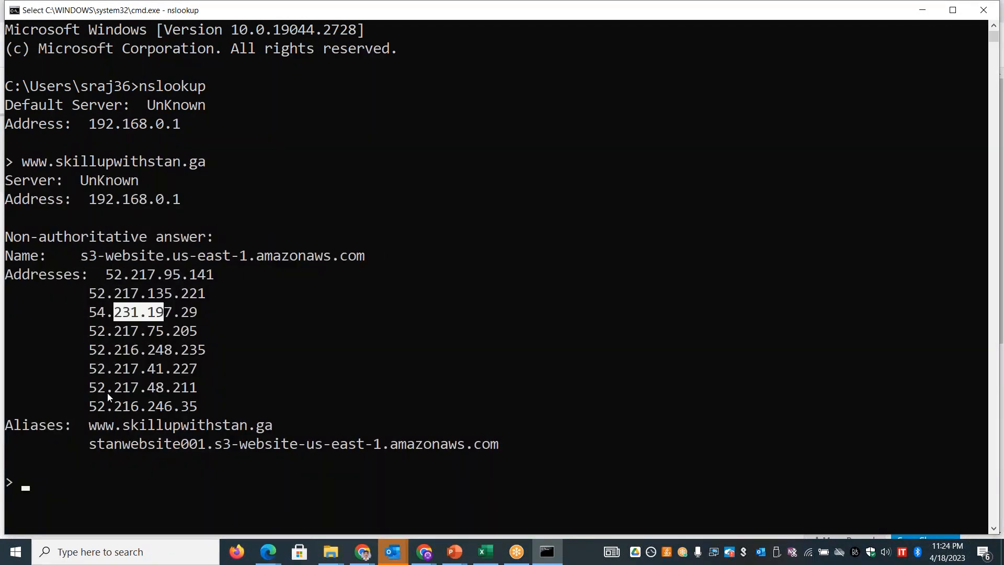
{"action": "left_click_drag", "start_coordinate": [128, 388], "coordinate": [161, 389]}
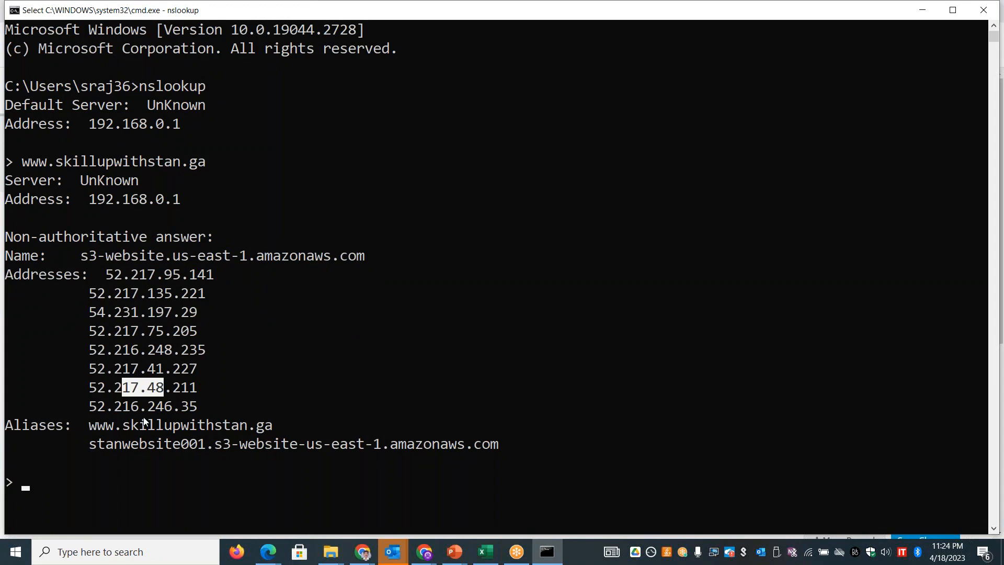
{"action": "left_click_drag", "start_coordinate": [89, 426], "coordinate": [273, 431]}
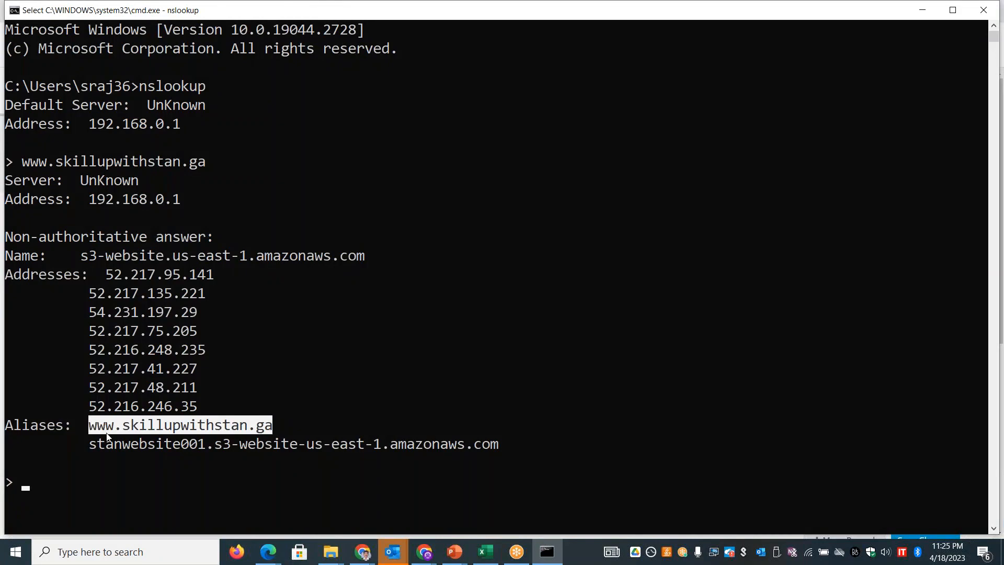
{"action": "left_click_drag", "start_coordinate": [91, 440], "coordinate": [493, 451]}
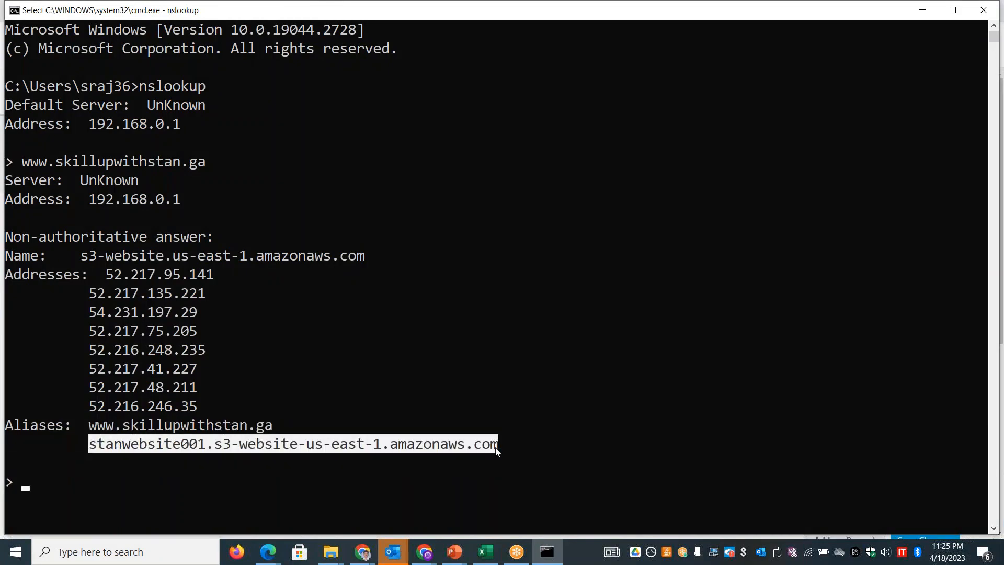
- Switch to the HOW TO - SERIES - AWS - AZURE.pptx presentation in PowerPoint and show its last slide
{"action": "key", "text": "alt+Tab"}
{"action": "key", "text": "alt+Tab"}
{"action": "key", "text": "alt+Tab"}
{"action": "key", "text": "alt+Tab"}
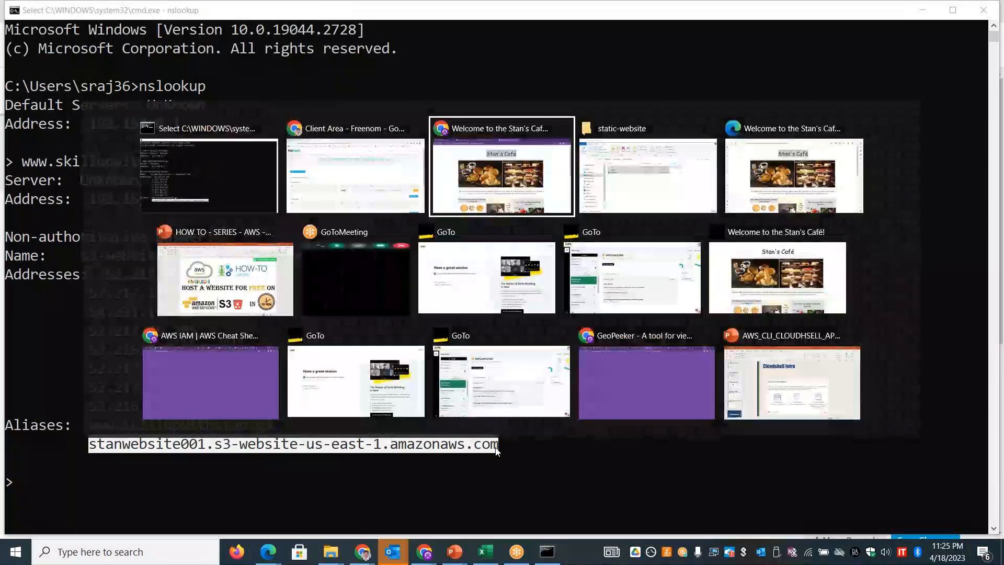
{"action": "key", "text": "alt+Tab"}
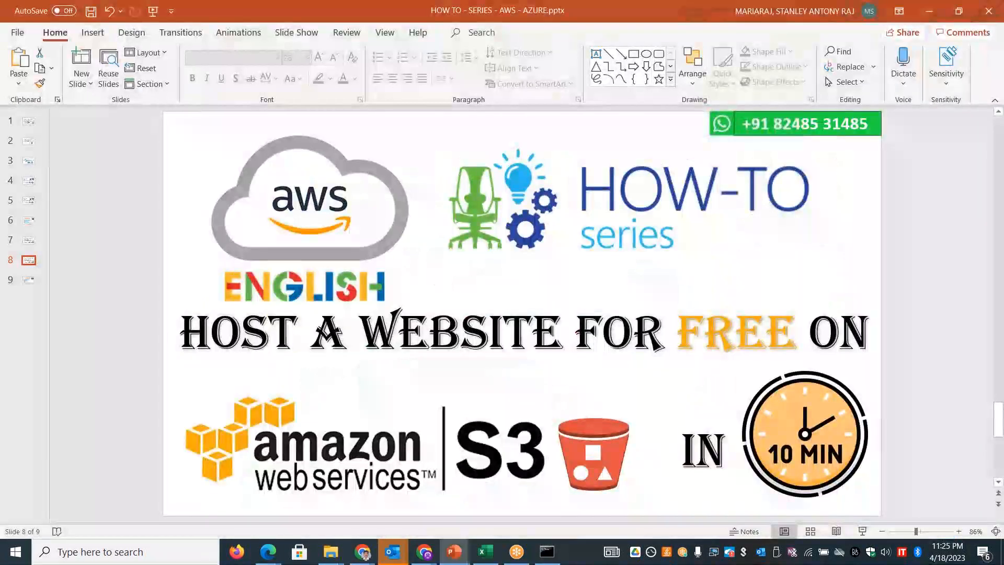
{"action": "key", "text": "End"}
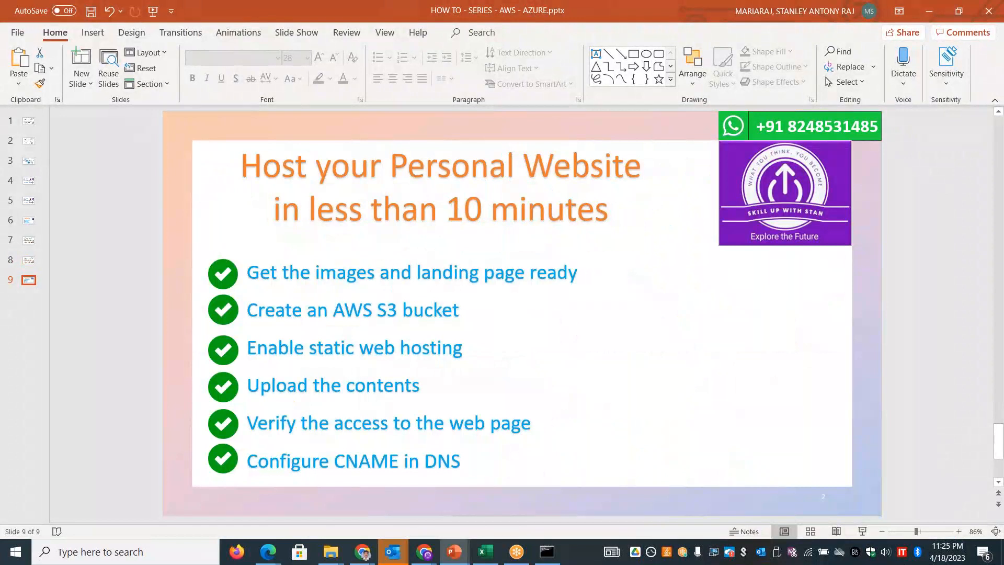